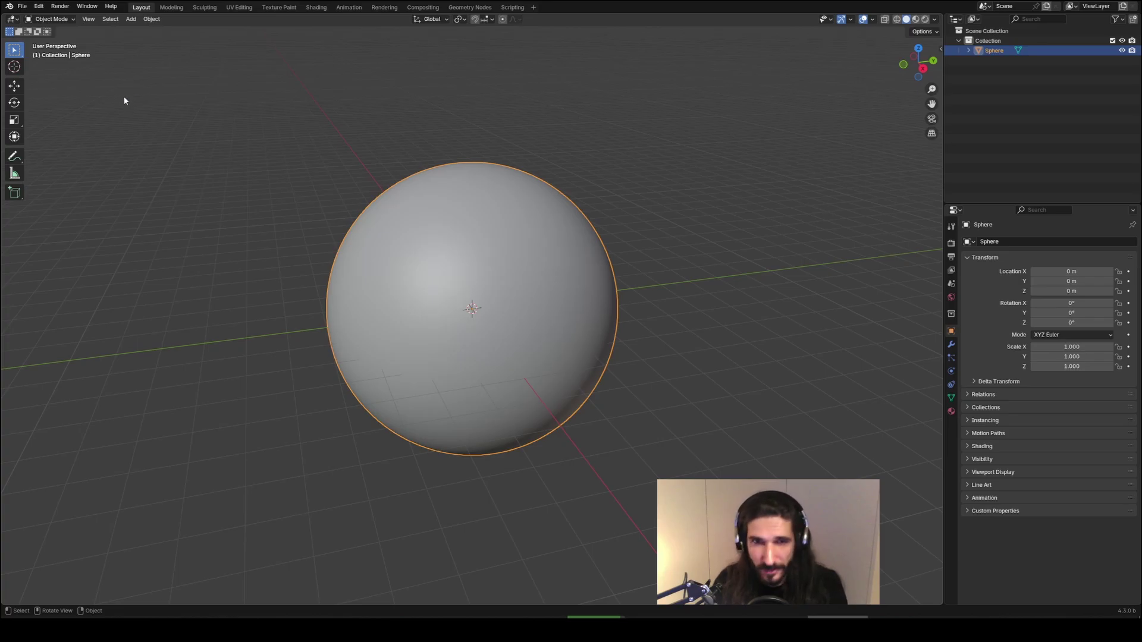
Step: Open the Keymap section of the Preferences and show its list of shortcut categories
left_click(39, 6)
left_click(57, 131)
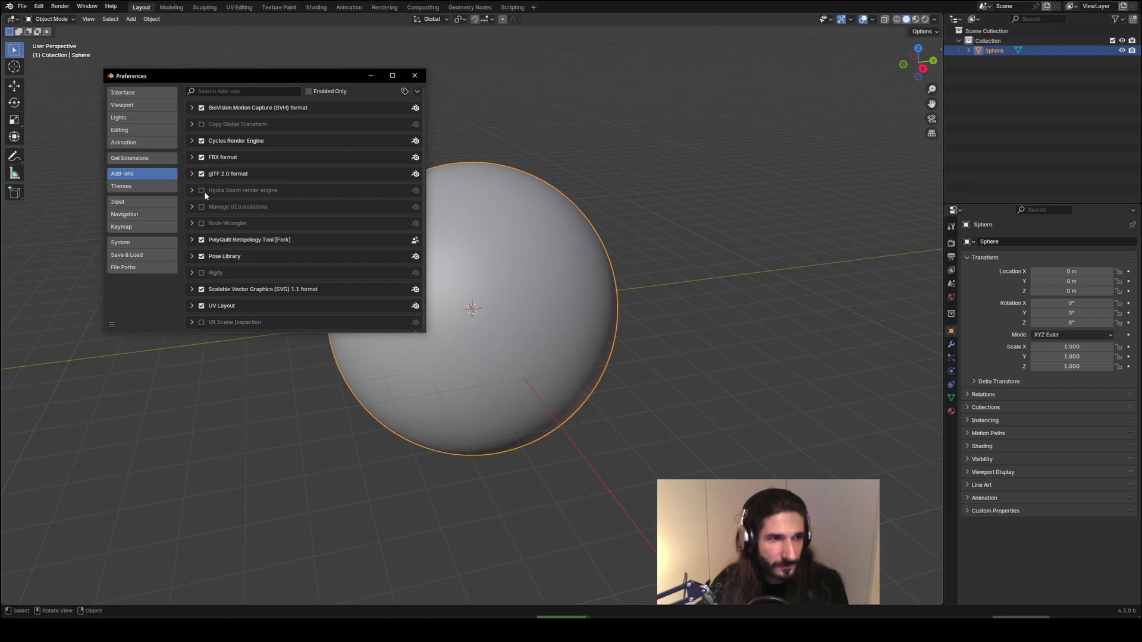
left_click(149, 230)
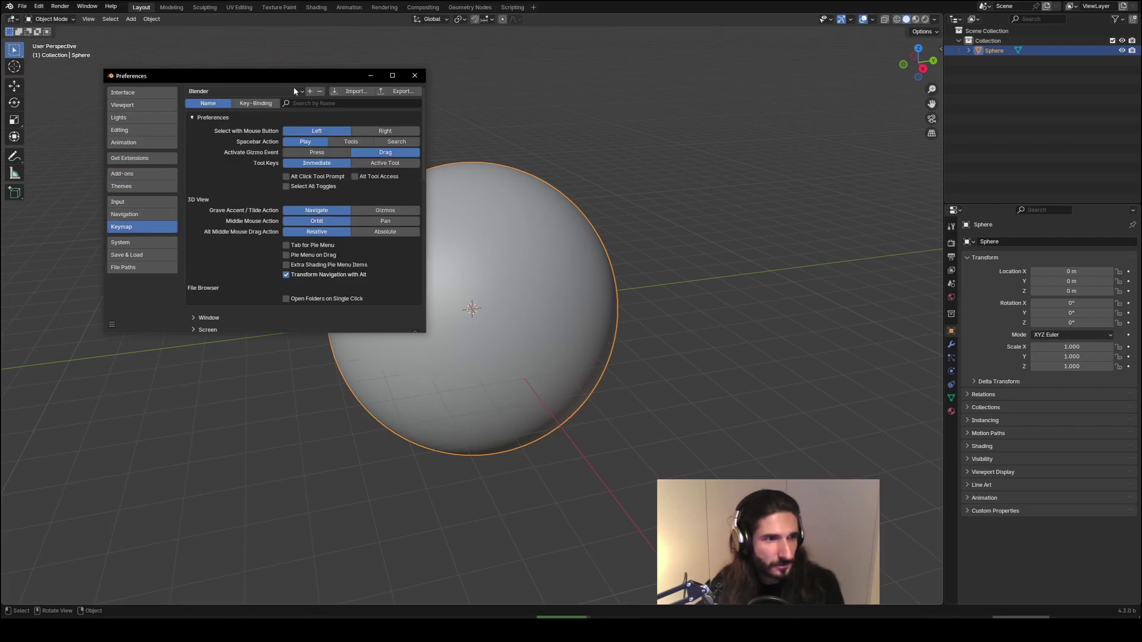
left_click_drag(289, 78, 235, 62)
left_click_drag(418, 124, 422, 184)
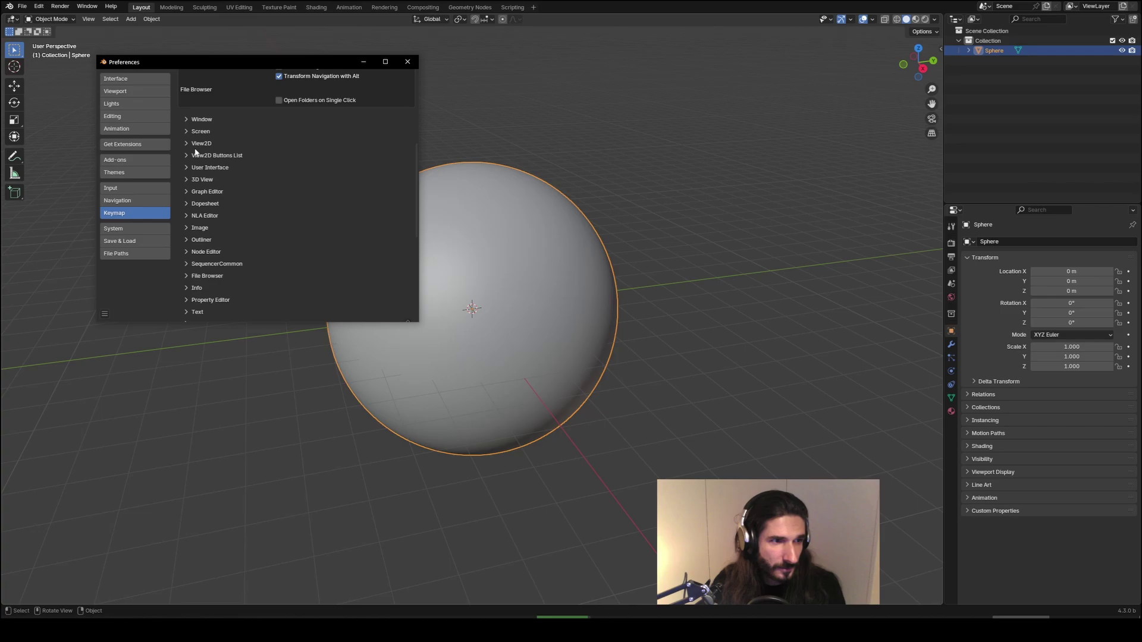
Step: Expand the 3D View keymap down to the Sculpt (Global) shortcuts
left_click(202, 179)
scroll(411, 172, "down", 4)
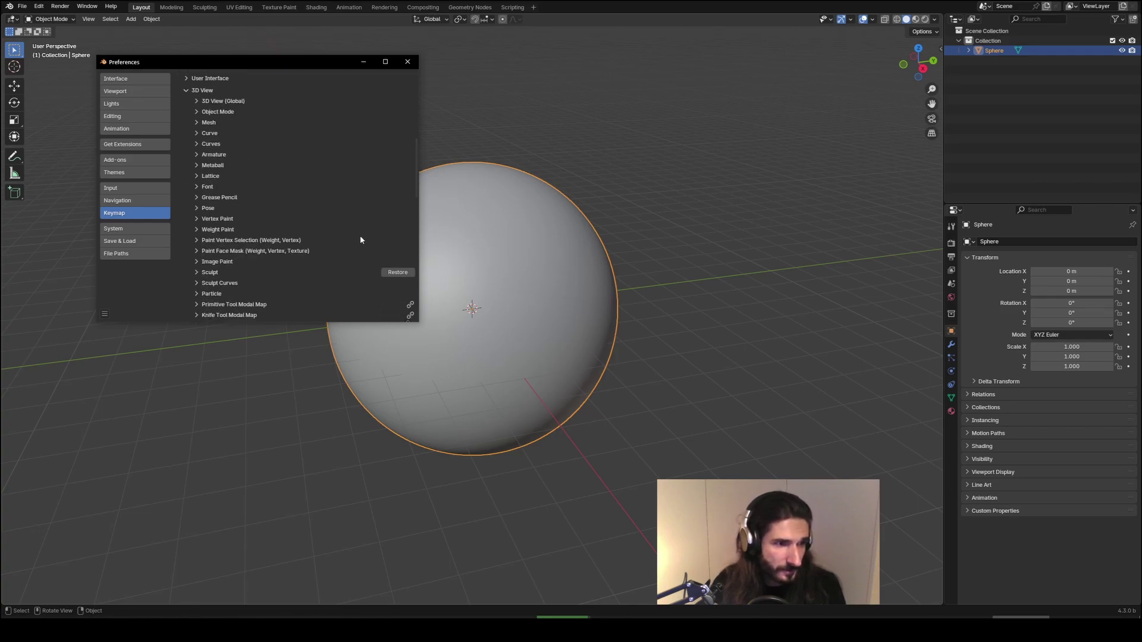
left_click(190, 273)
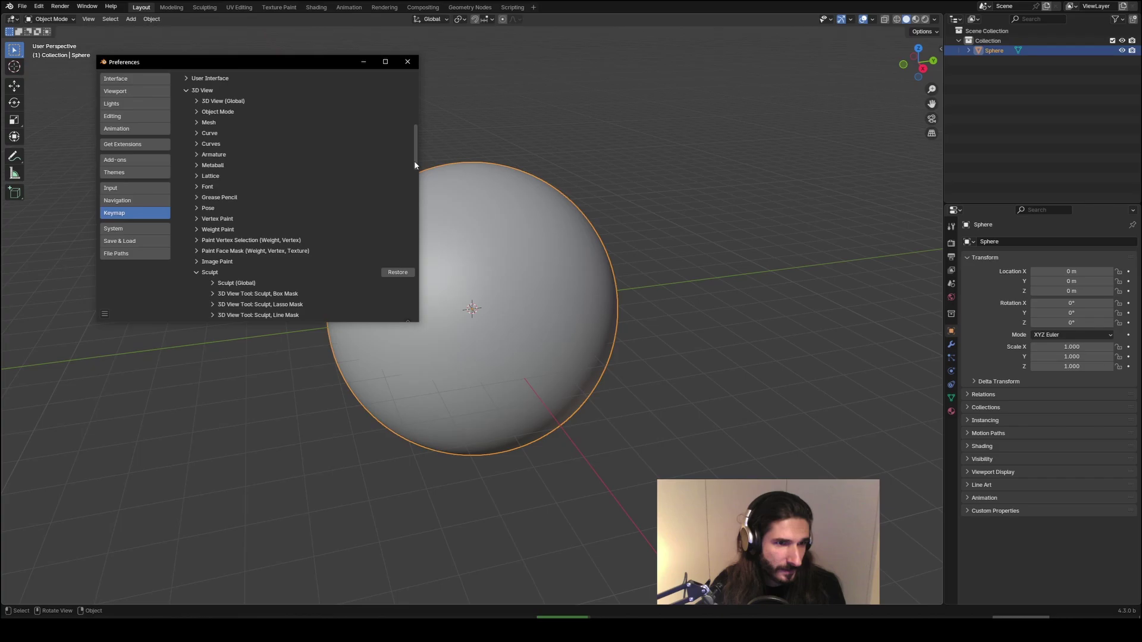
scroll(414, 161, "down", 7)
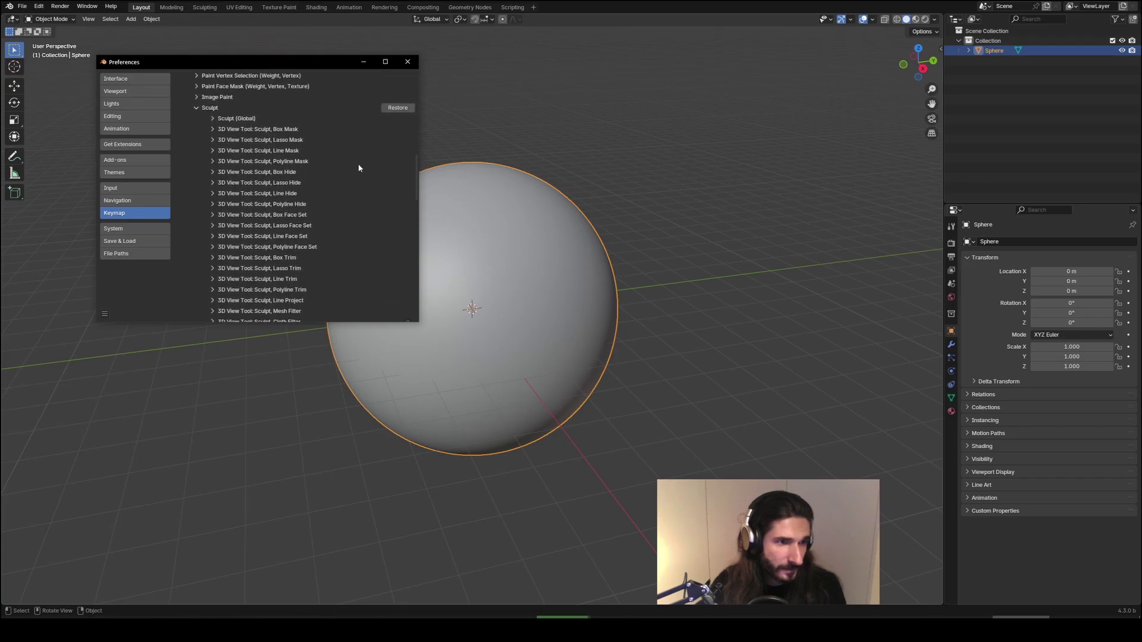
left_click(216, 117)
Step: Enlarge the Preferences window and add a new shortcut entry at the end of the Sculpt (Global) list
left_click_drag(325, 63, 345, 52)
mouse_move(438, 125)
left_mouse_down()
mouse_move(454, 182)
mouse_move(432, 205)
mouse_move(582, 238)
left_mouse_up()
left_click(264, 208)
left_click(442, 234)
left_click(245, 208)
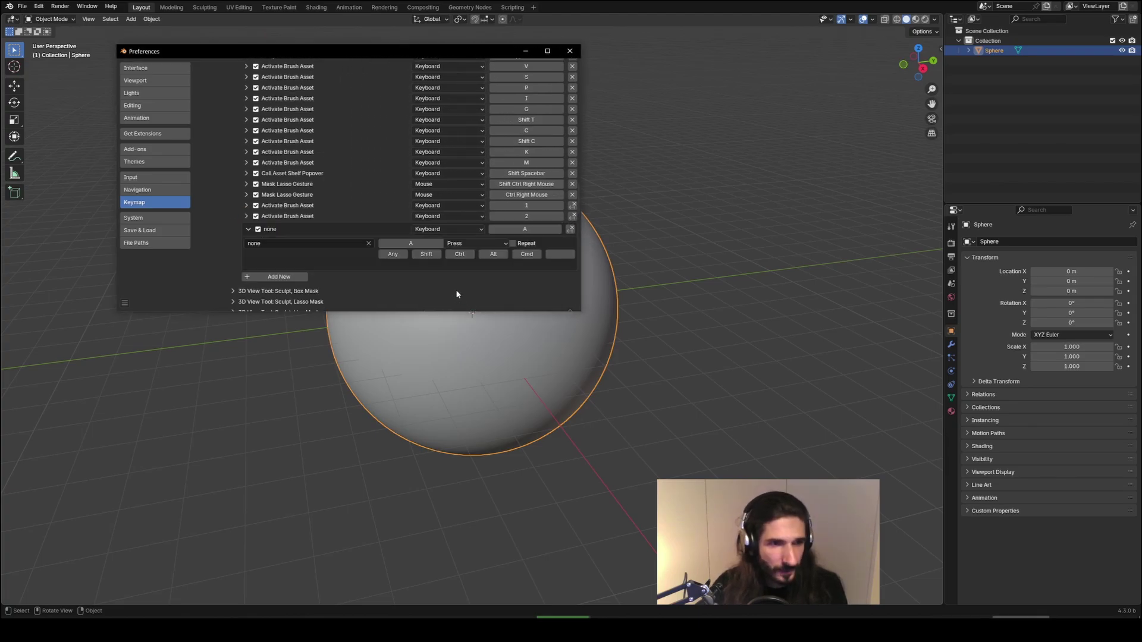
Step: Assign the key combination Shift Ctrl F to the new Sculpt shortcut entry
left_click(460, 255)
left_click(426, 255)
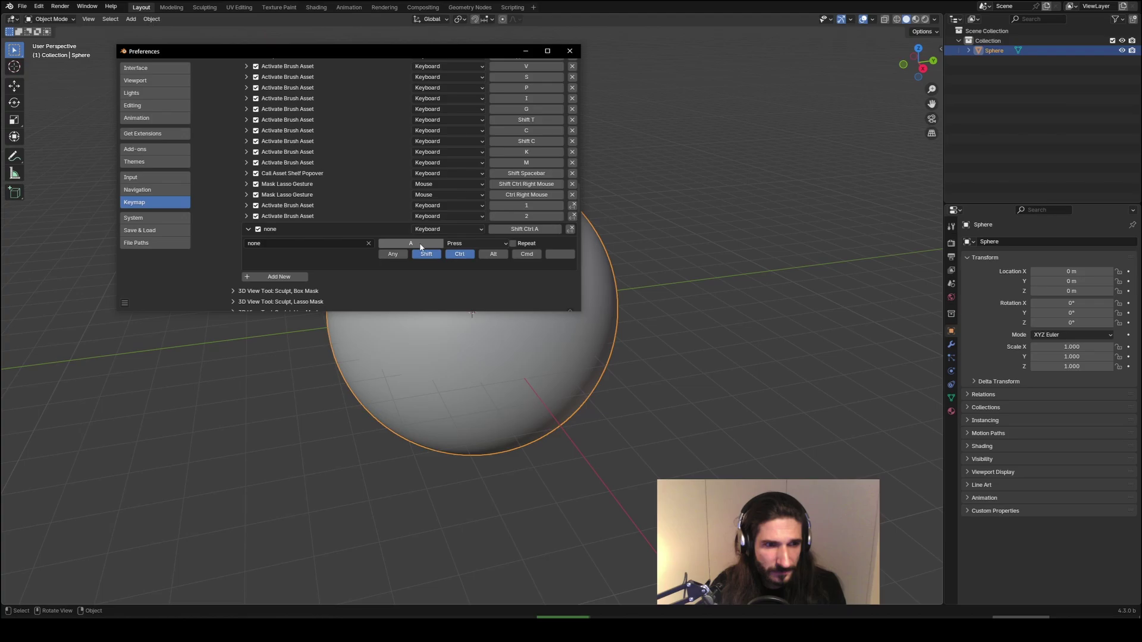
left_click(420, 244)
key("f")
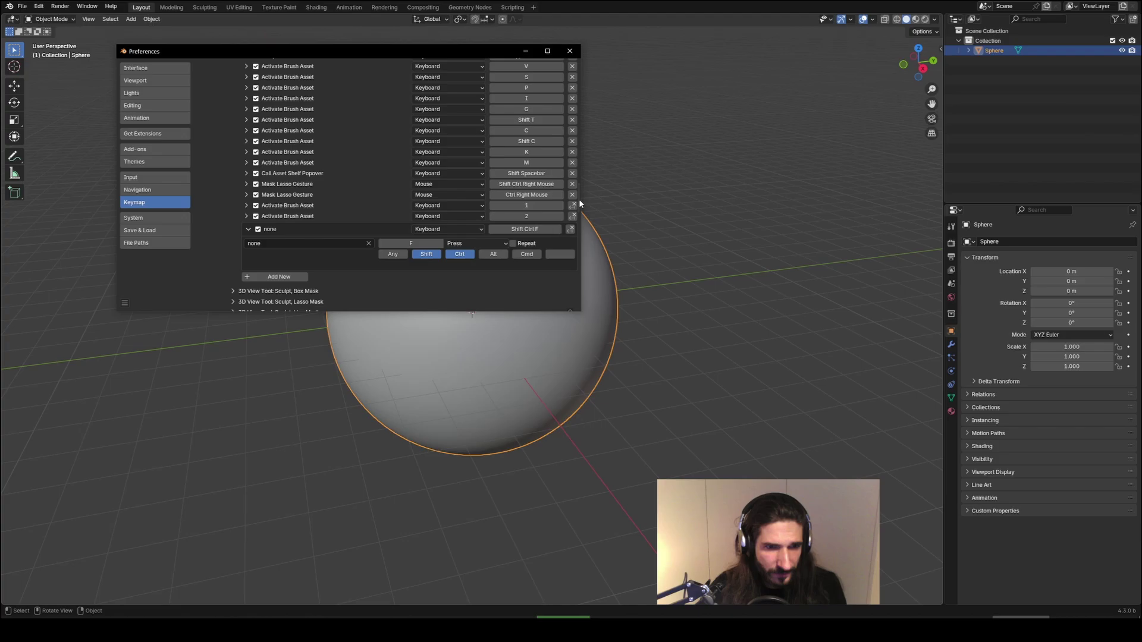
Step: Search the keymap by key-binding for "shift F" and expand the Sculpt Radial Control entry, widening the window to read its paths
left_click_drag(579, 199, 568, 65)
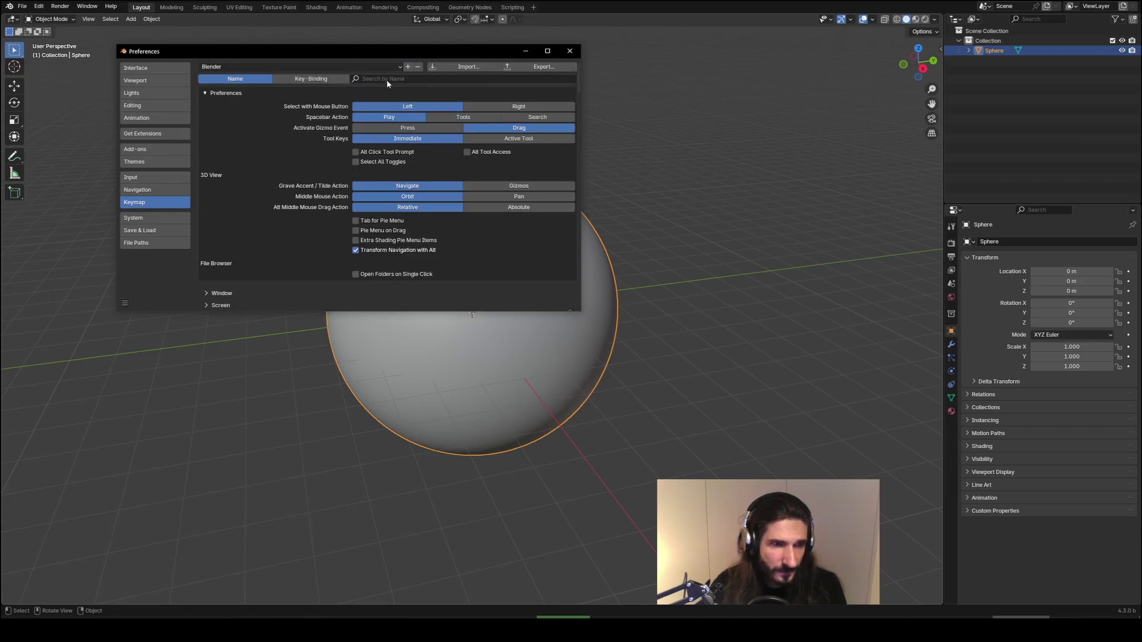
left_click(311, 78)
left_click(377, 78)
type("shift F")
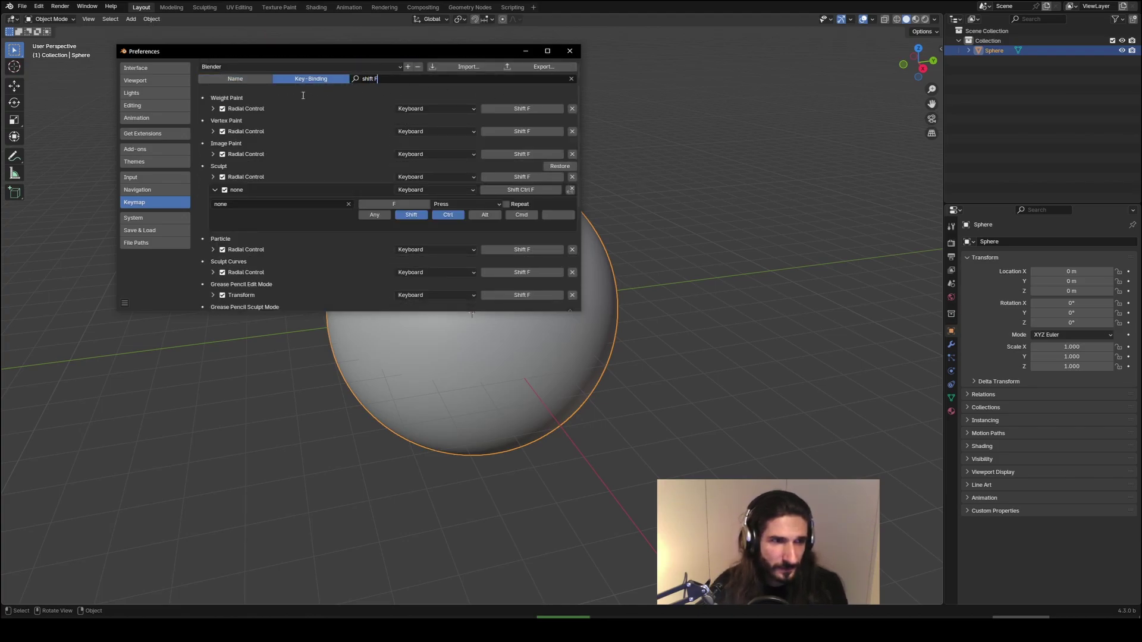
left_click(260, 95)
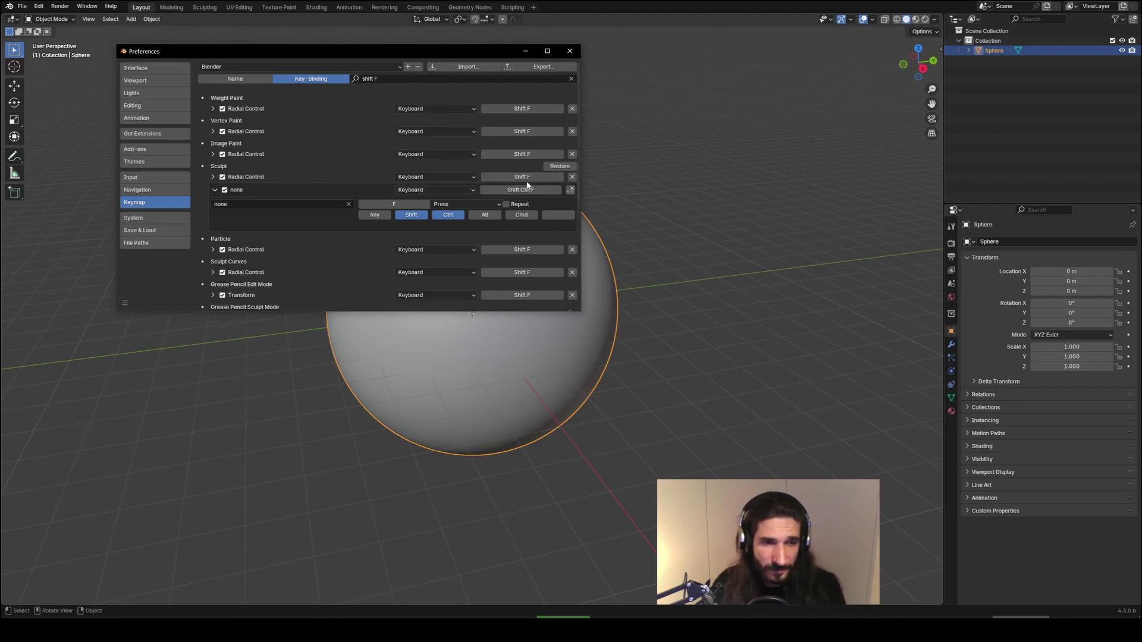
scroll(211, 140, "down", 2)
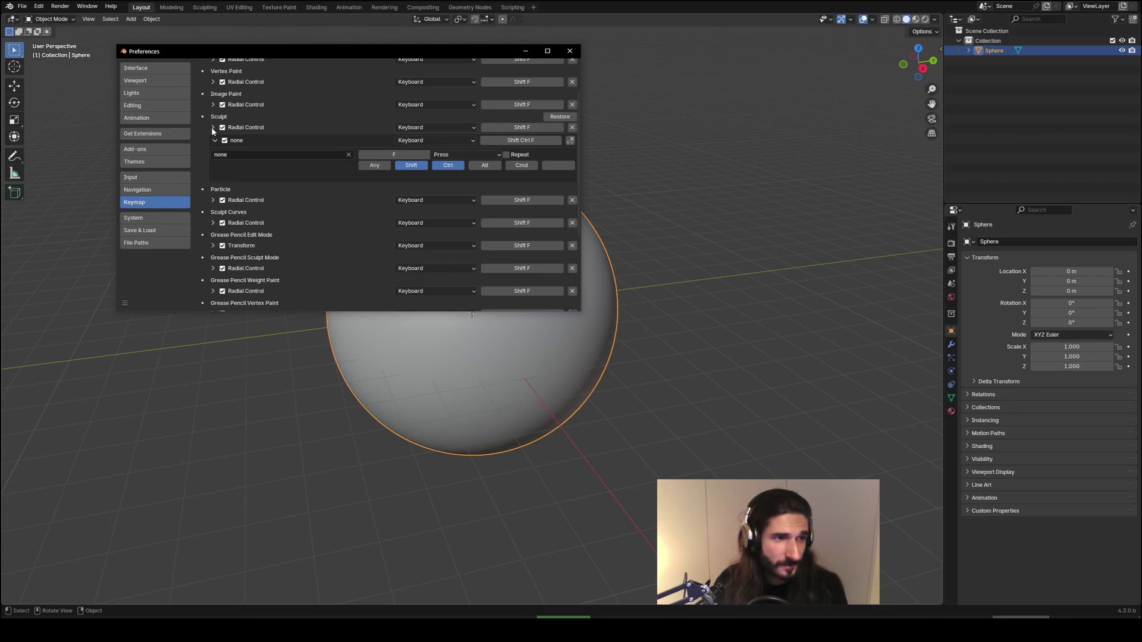
left_click(213, 128)
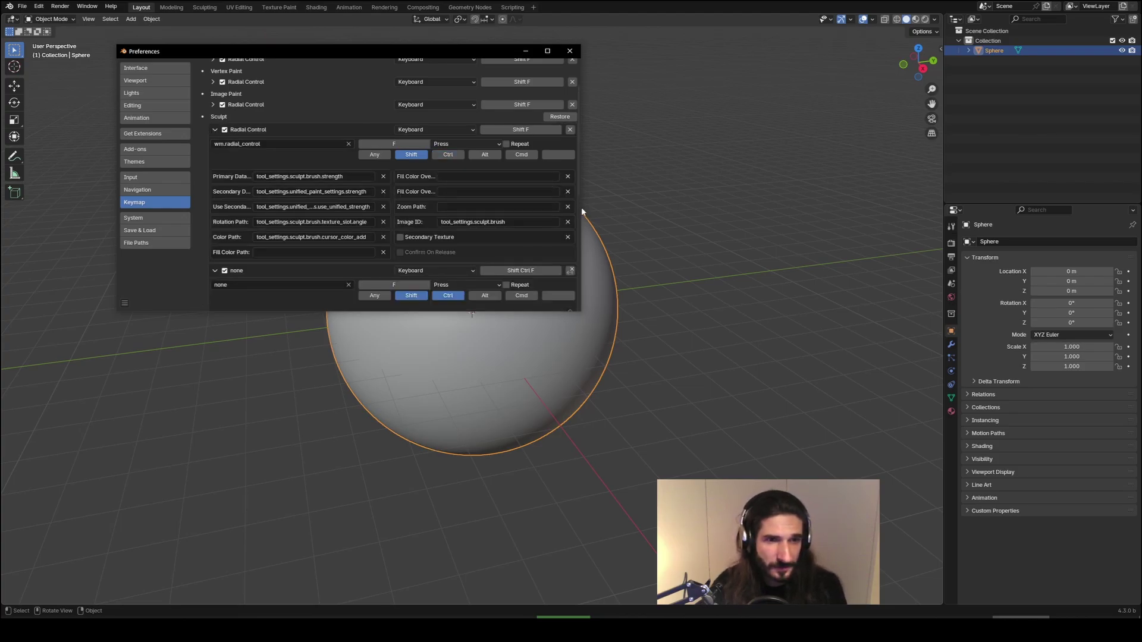
left_click_drag(581, 208, 683, 208)
left_click_drag(502, 52, 419, 34)
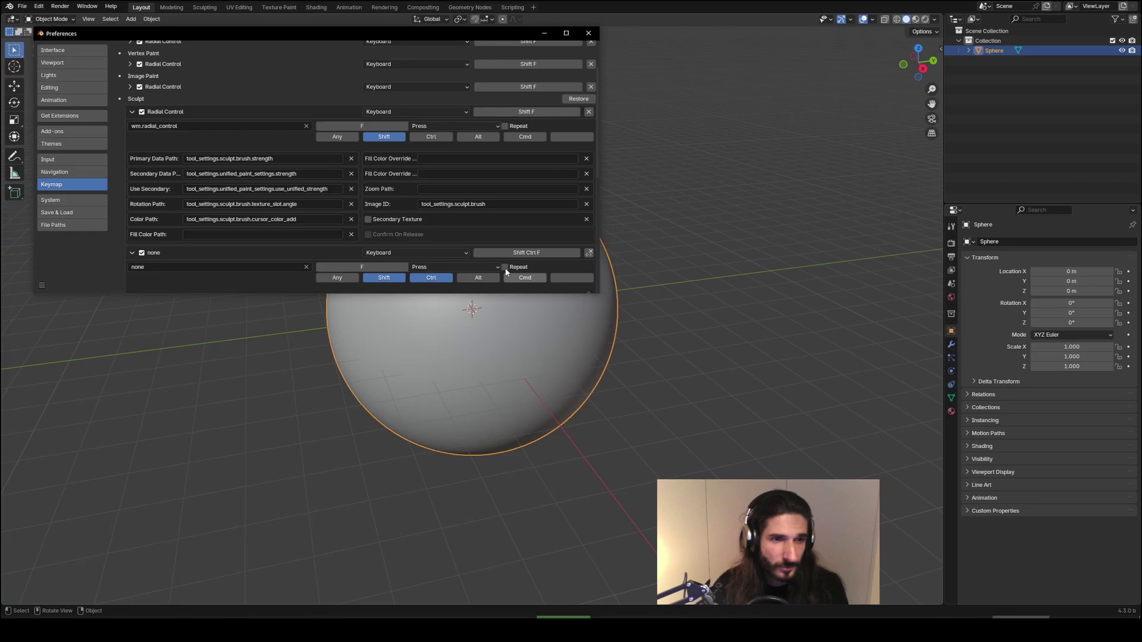
scroll(374, 236, "down", 4)
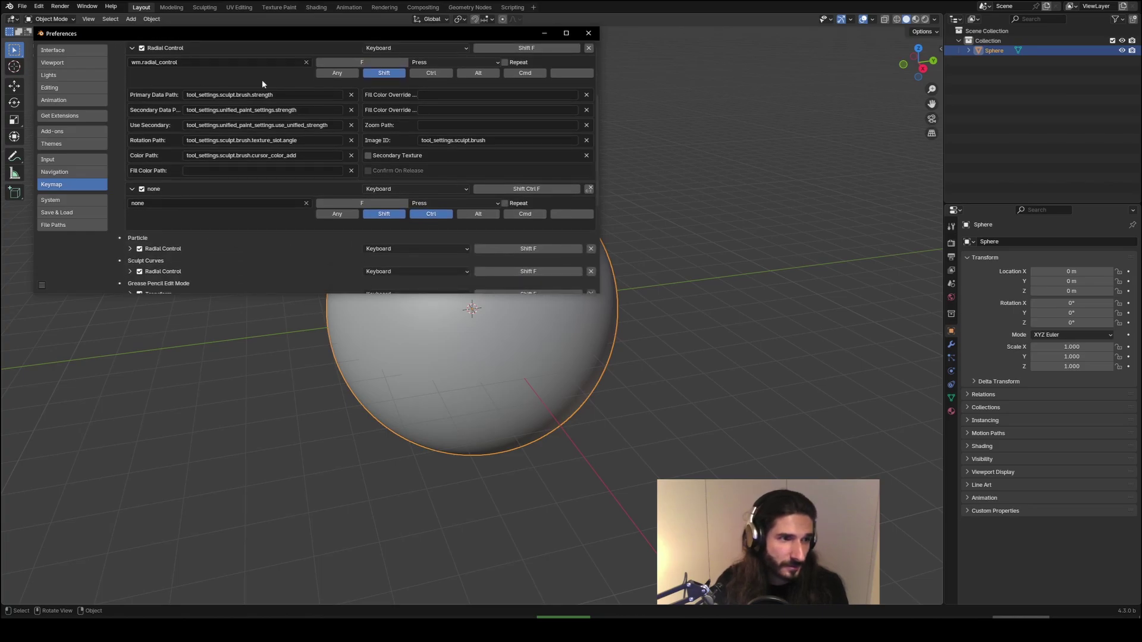
Step: Copy the operator wm.radial_control from the Sculpt Shift F entry into the new Shift Ctrl F entry
left_click(233, 61)
key("ctrl+c")
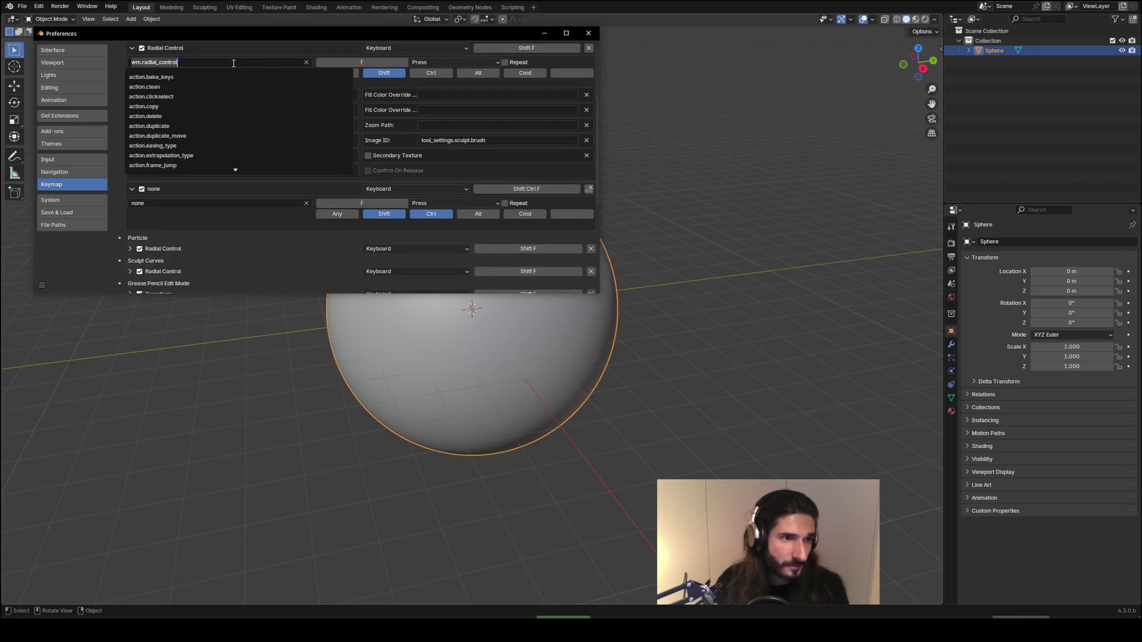
double_click(204, 206)
key("ctrl+v")
left_click(213, 216)
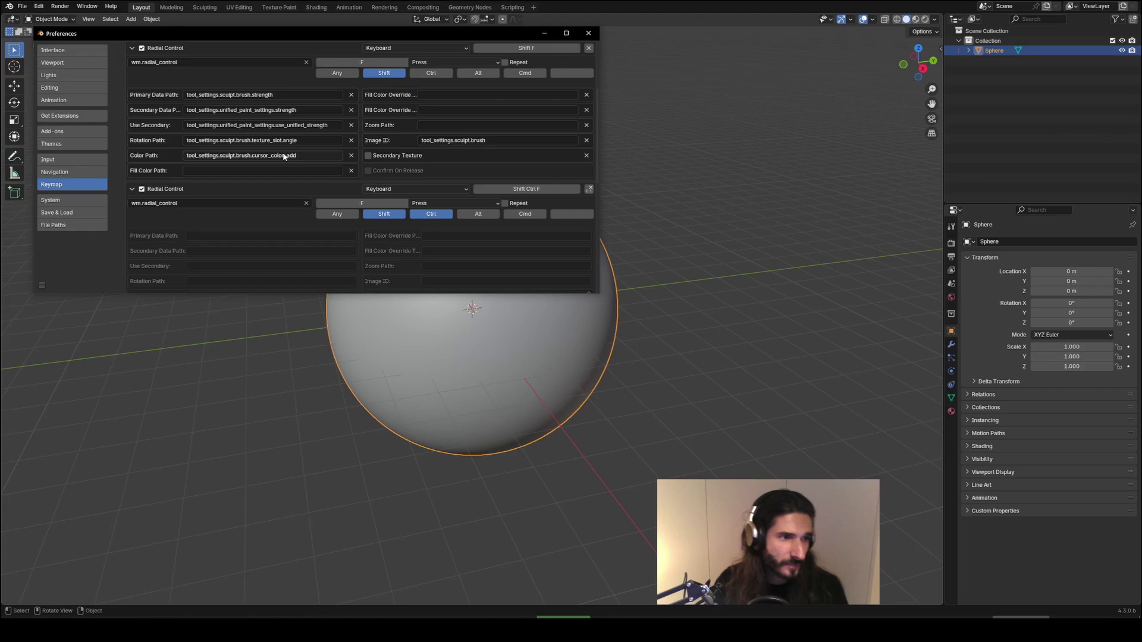
Step: Copy the Primary Data Path, Secondary Data Path and Use Secondary values from the Shift F entry into the new Radial Control entry
left_click(267, 237)
type("tool_settings.sculpt.brush.strength")
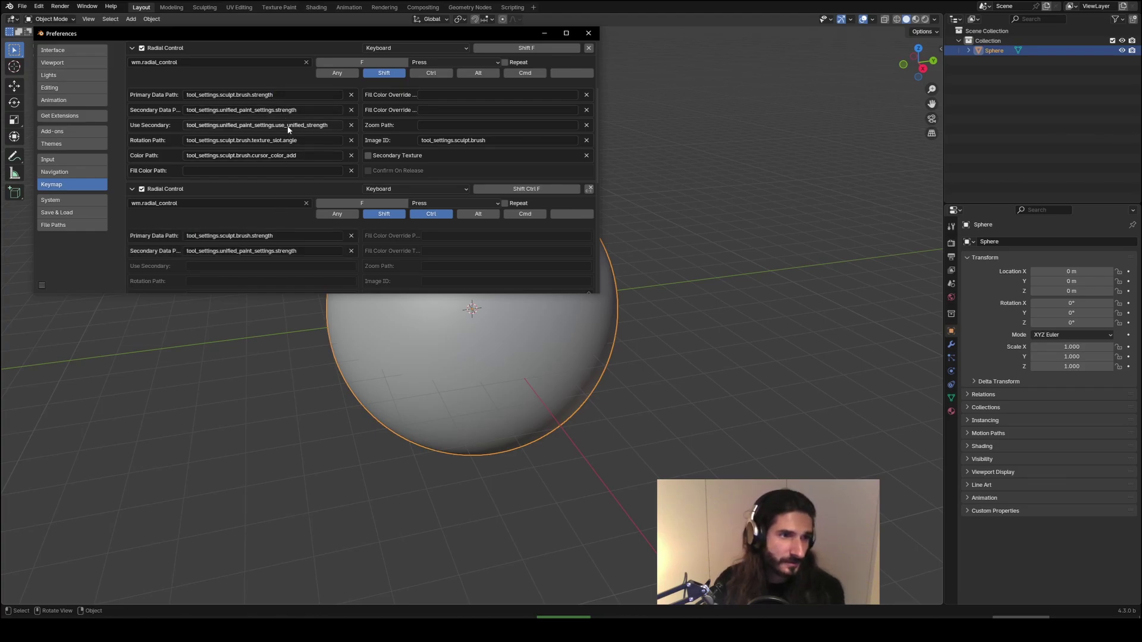
left_click(288, 127)
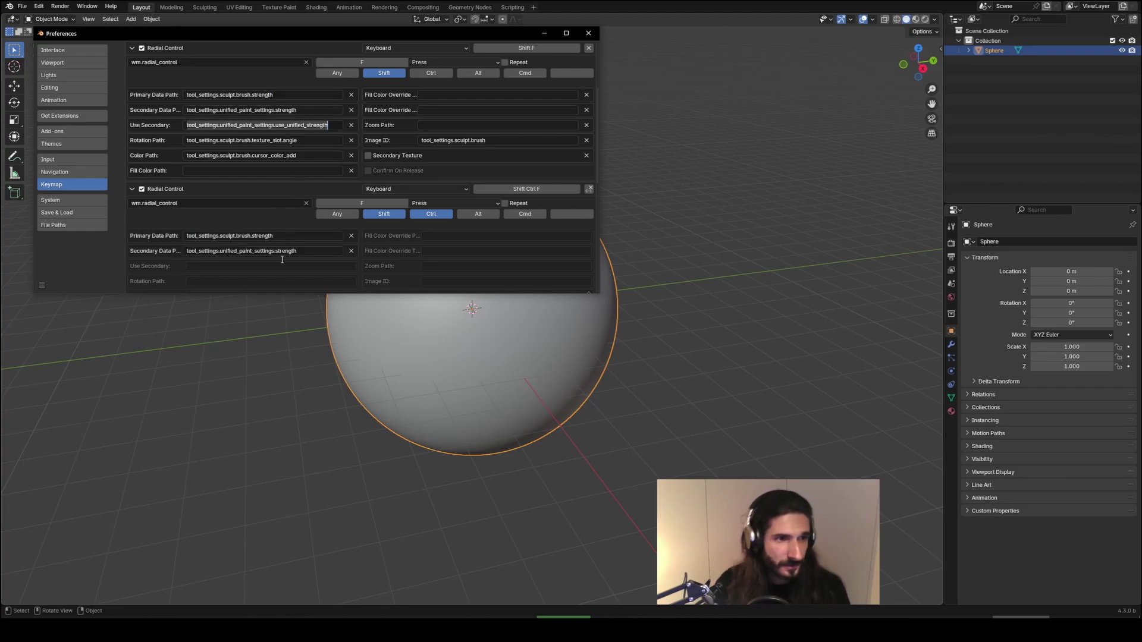
key("ctrl+c")
key("Escape")
key("ctrl+v")
Step: Copy the Rotation Path tool_settings.sculpt.brush.texture_slot.angle and Color Path tool_settings.sculpt.brush.cursor_color_add into the new entry
left_click(305, 143)
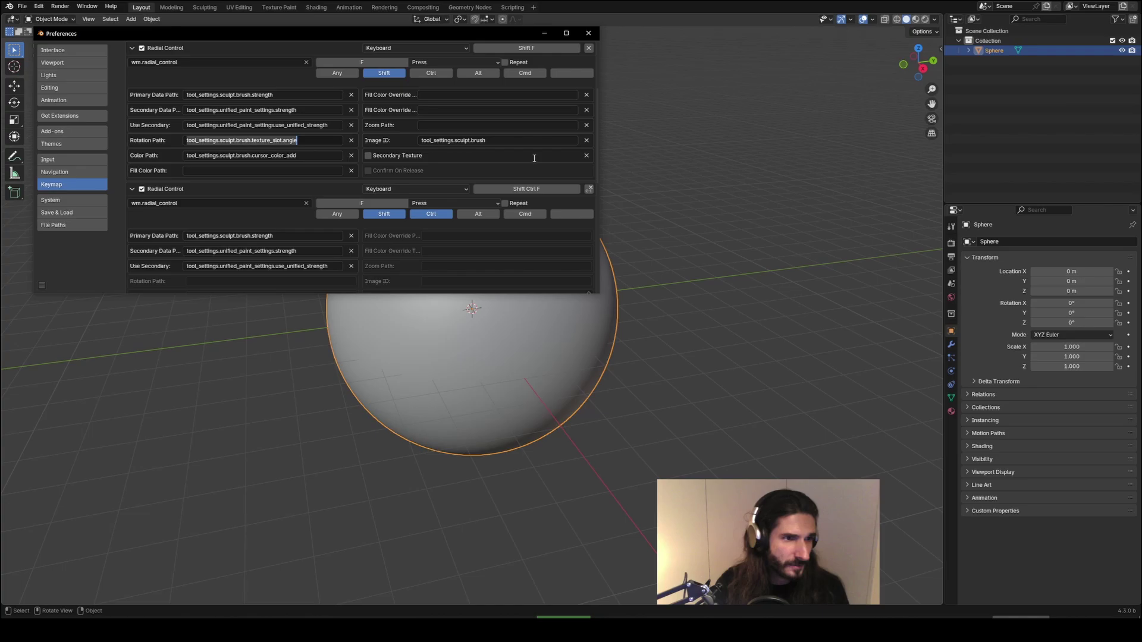
key("ctrl+c")
key("Escape")
scroll(416, 226, "down", 2)
key("ctrl+v")
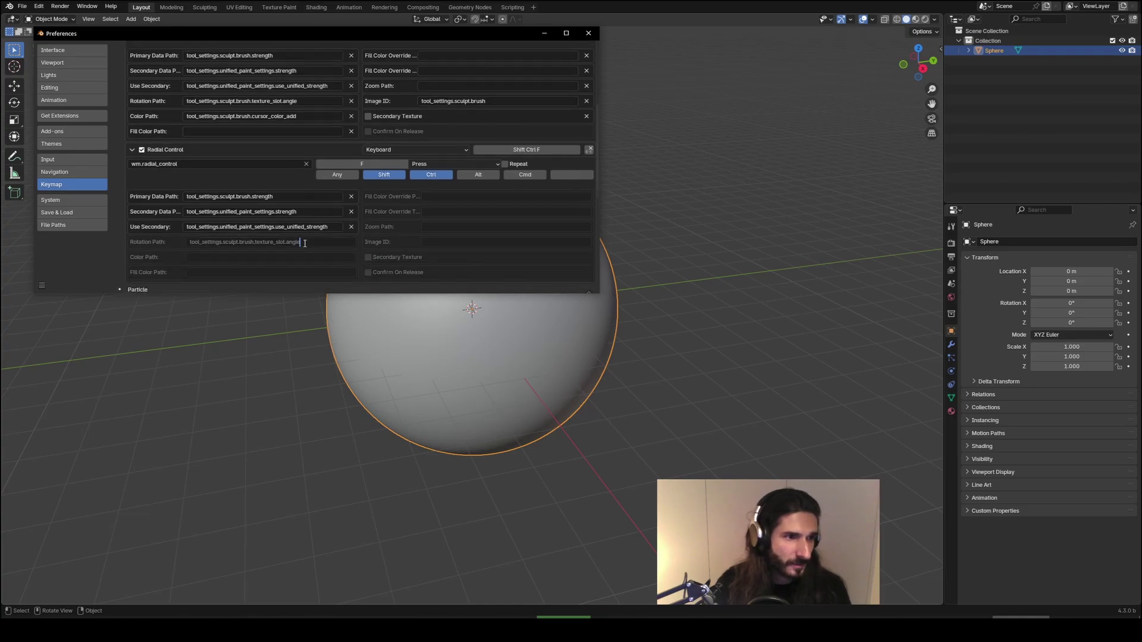
left_click(294, 116)
key("ctrl+c")
key("Escape")
key("ctrl+v")
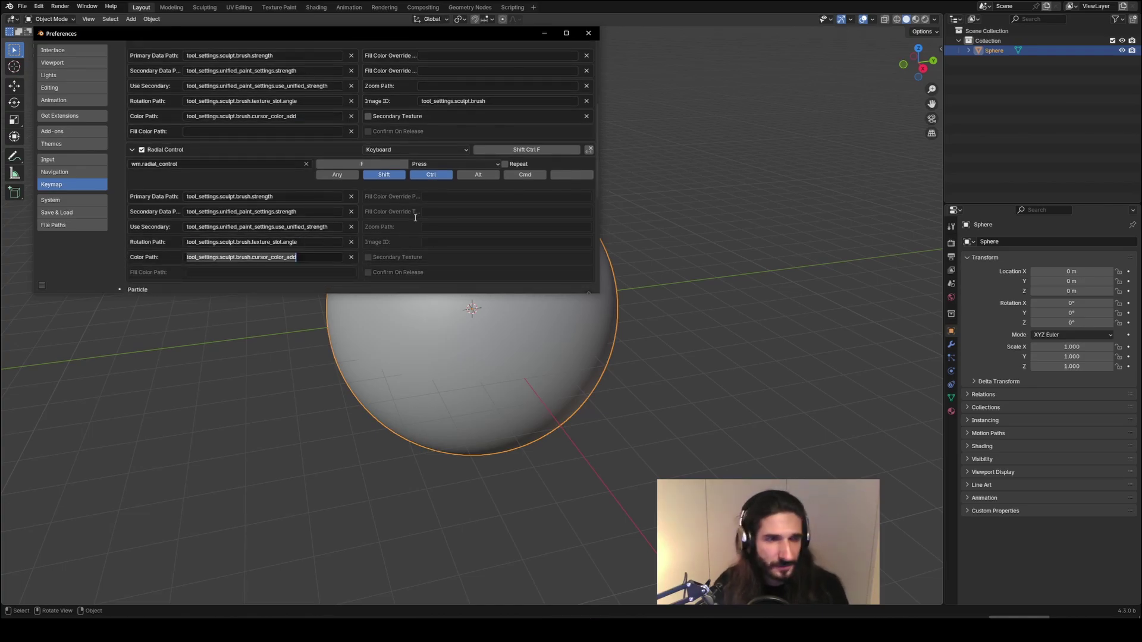
Step: Copy the Image ID tool_settings.sculpt.brush from the Shift F entry into the new entry
left_click(485, 103)
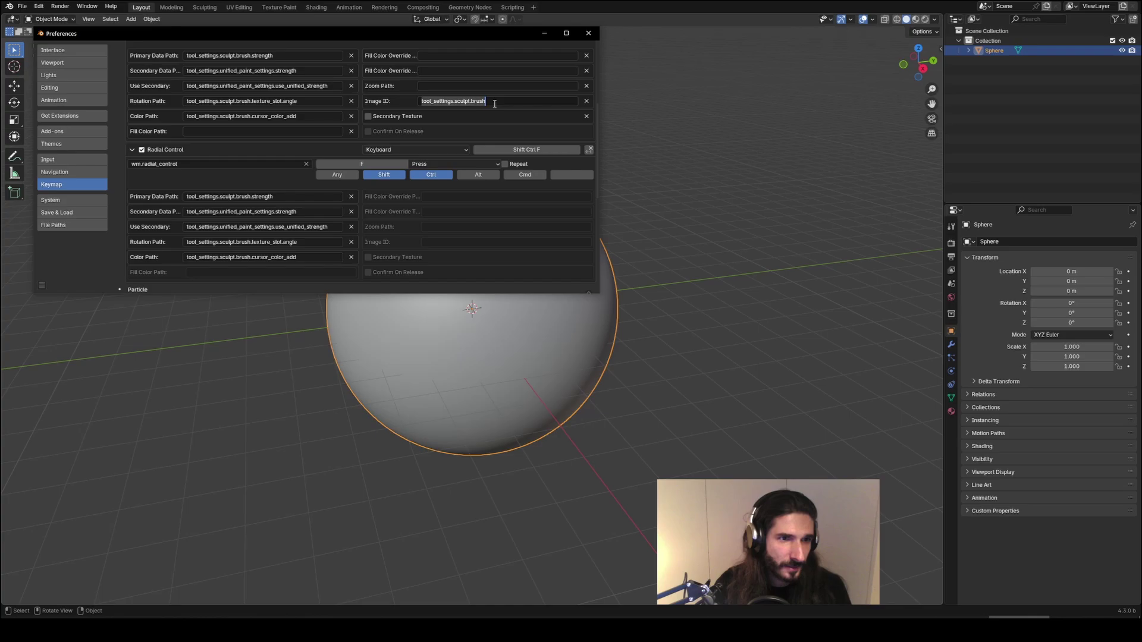
key("ctrl+c")
key("Escape")
key("ctrl+v")
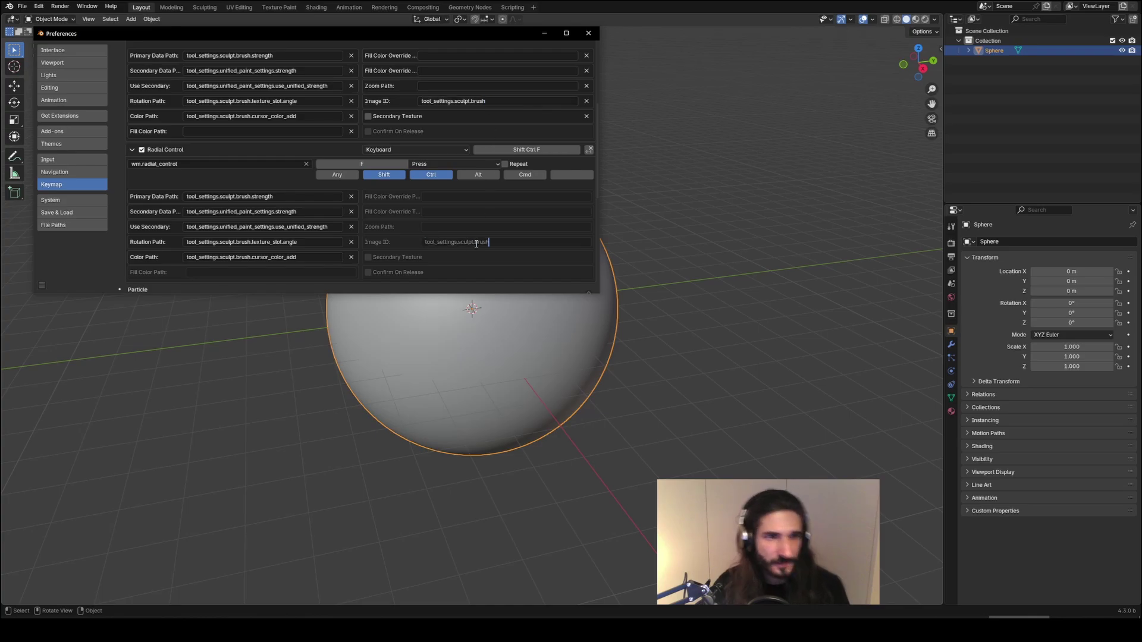
Step: Change the new entry's Primary Data Path to tool_settings.sculpt.brush.hardness
left_click(308, 212)
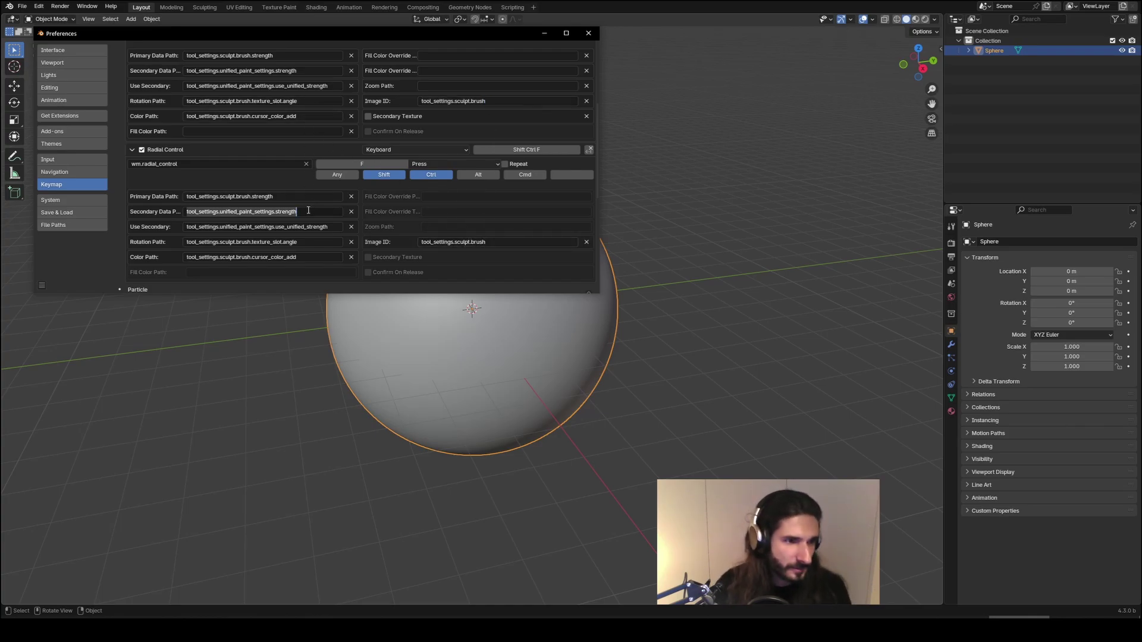
left_click(309, 212)
double_click(252, 197)
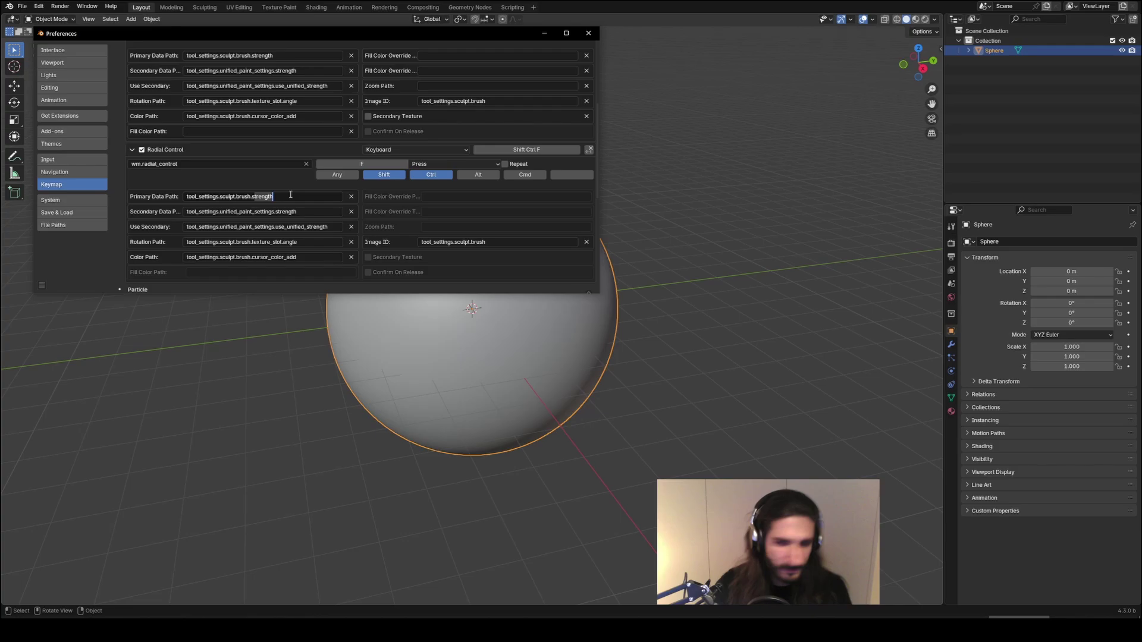
key("BackSpace")
type("hardness")
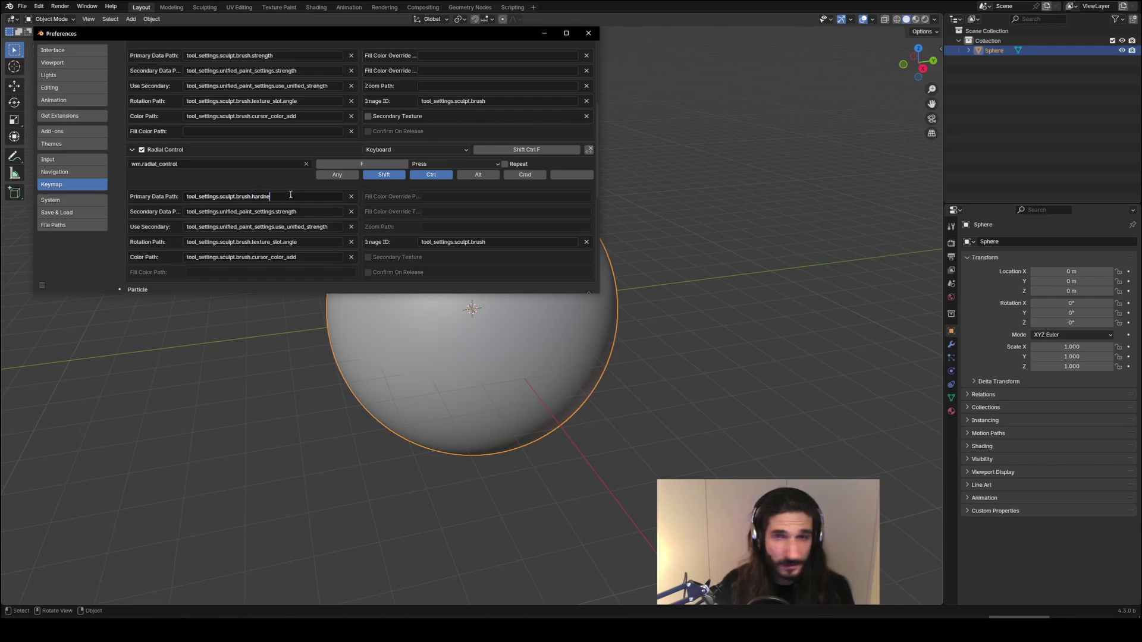
Step: Copy the word "hardness" and use it to make the new entry's Secondary Data Path tool_settings.unified_paint_settings.hardness
key("shift+Left")
key("shift+Left")
key("shift+Left")
key("shift+Left")
key("shift+Left")
key("shift+Left")
key("shift+Left")
key("shift+Left")
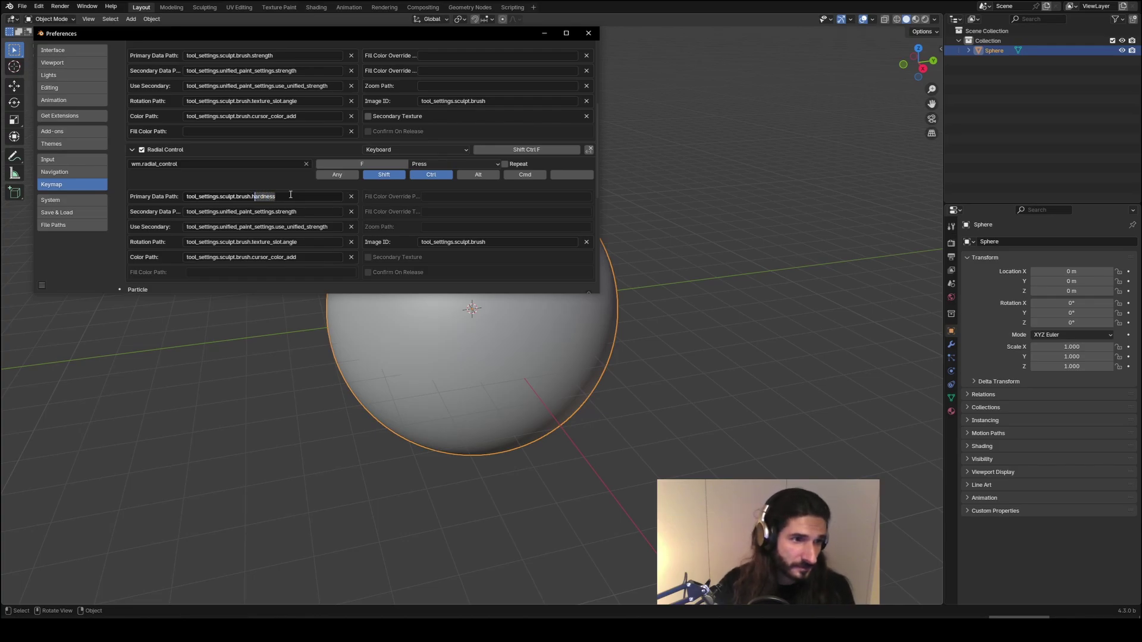
double_click(306, 214)
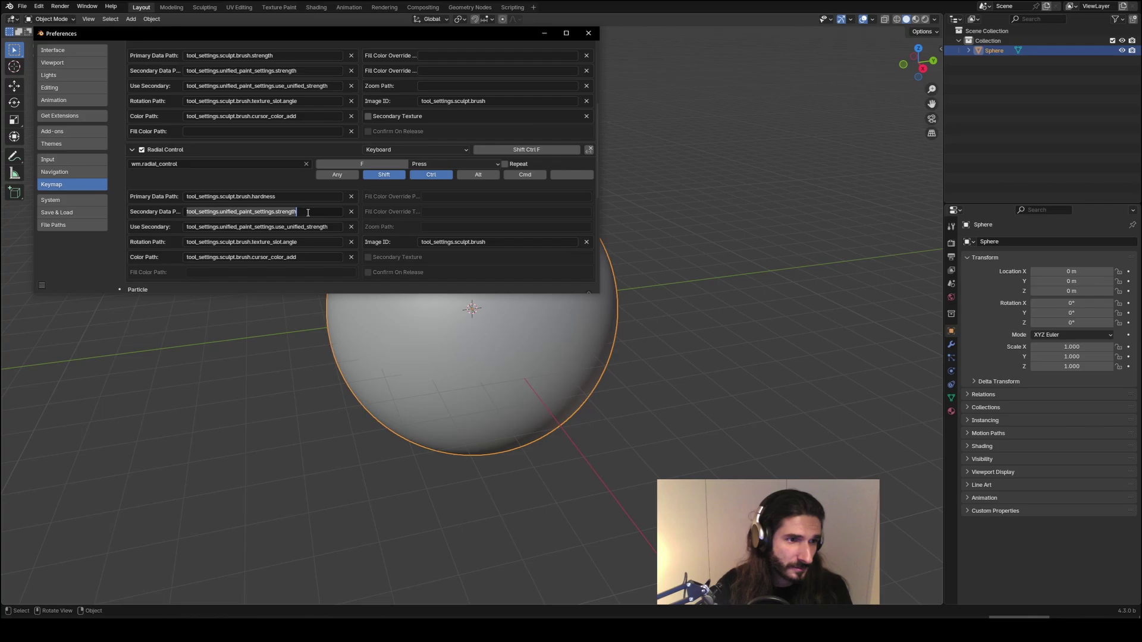
left_click_drag(308, 213, 276, 213)
key("ctrl+v")
Step: Change the new entry's Use Secondary path to tool_settings.unified_paint_settings.use_unified_hardness
left_click(330, 229)
double_click(316, 228)
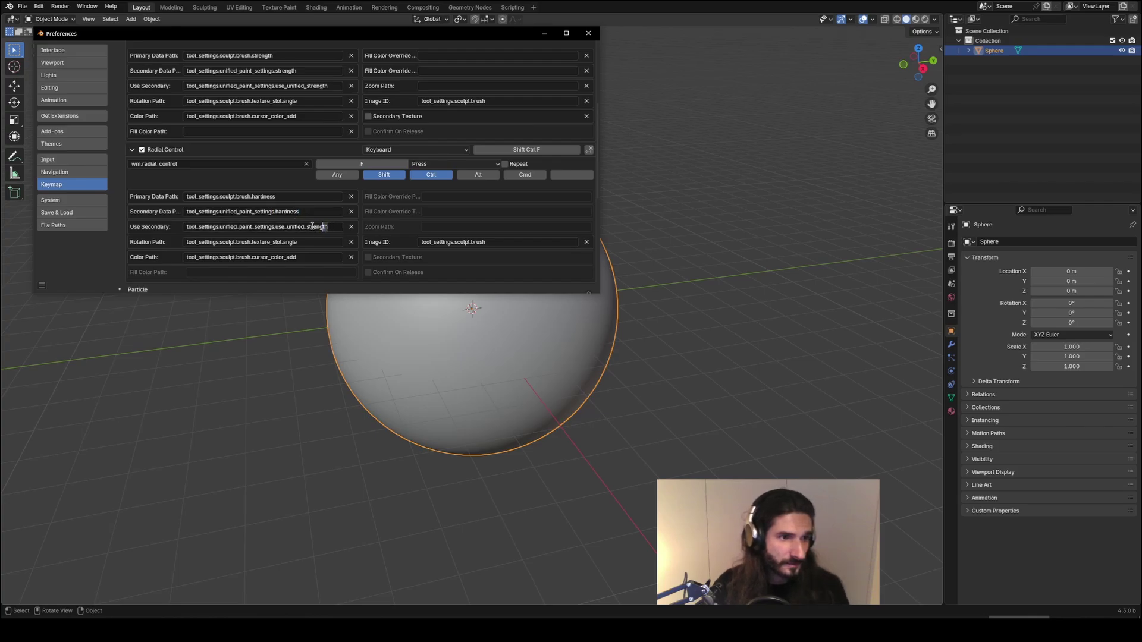
key("ctrl+v")
key("Return")
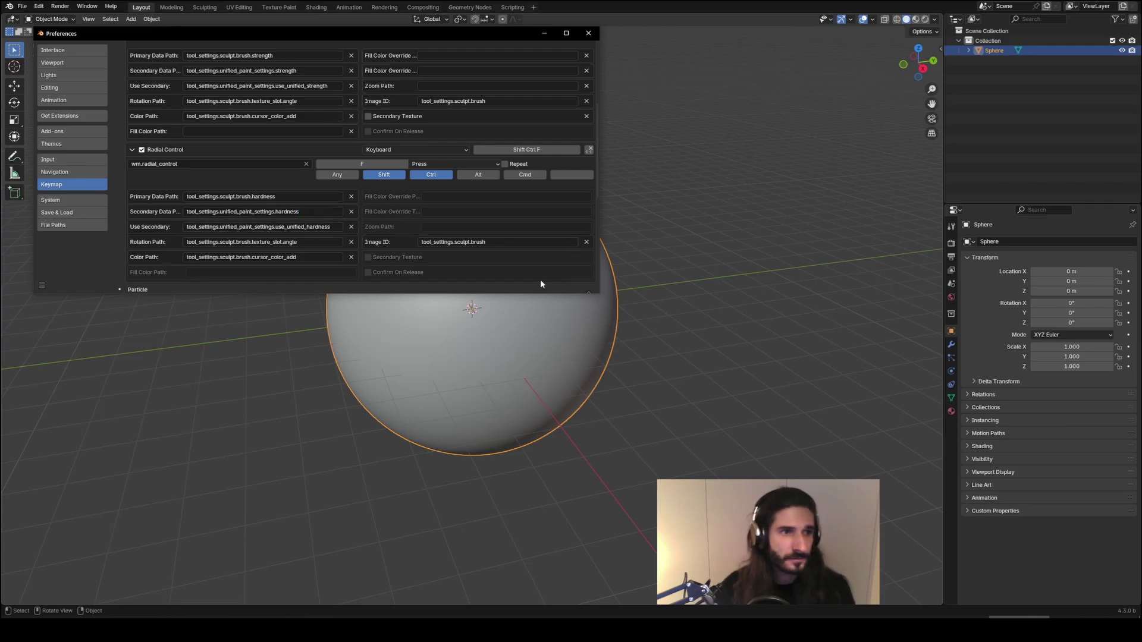
Step: Move the Preferences window off the sphere and switch the sphere to Sculpt Mode
left_click_drag(475, 36, 992, 22)
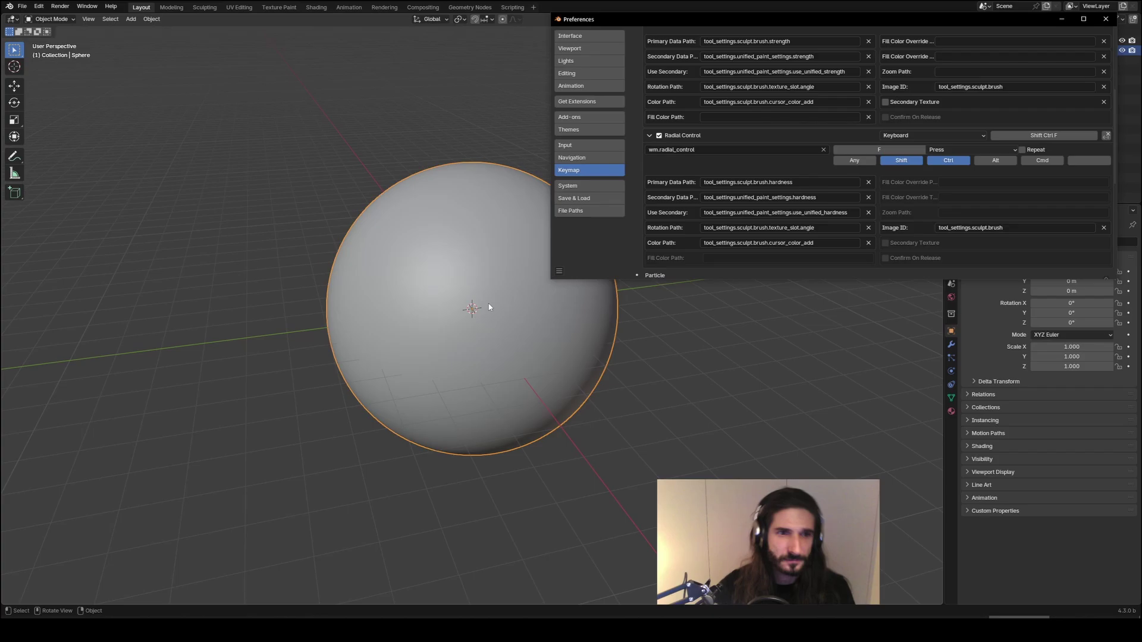
mouse_move(467, 305)
middle_mouse_down()
mouse_move(422, 345)
mouse_move(432, 321)
middle_mouse_up()
key("ctrl+Tab")
Step: Adjust the Draw brush over the sphere to a radius of about 177 px and a strength of about 0.567
key("f")
left_click(483, 320)
key("f")
left_click(431, 317)
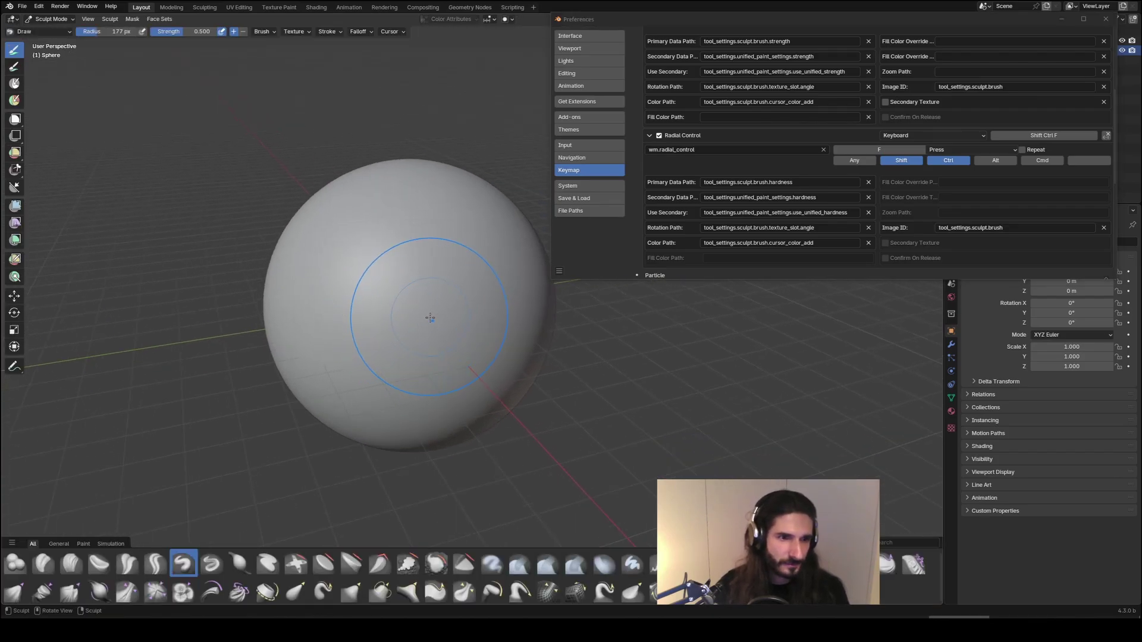
key("shift+f")
left_click(411, 320)
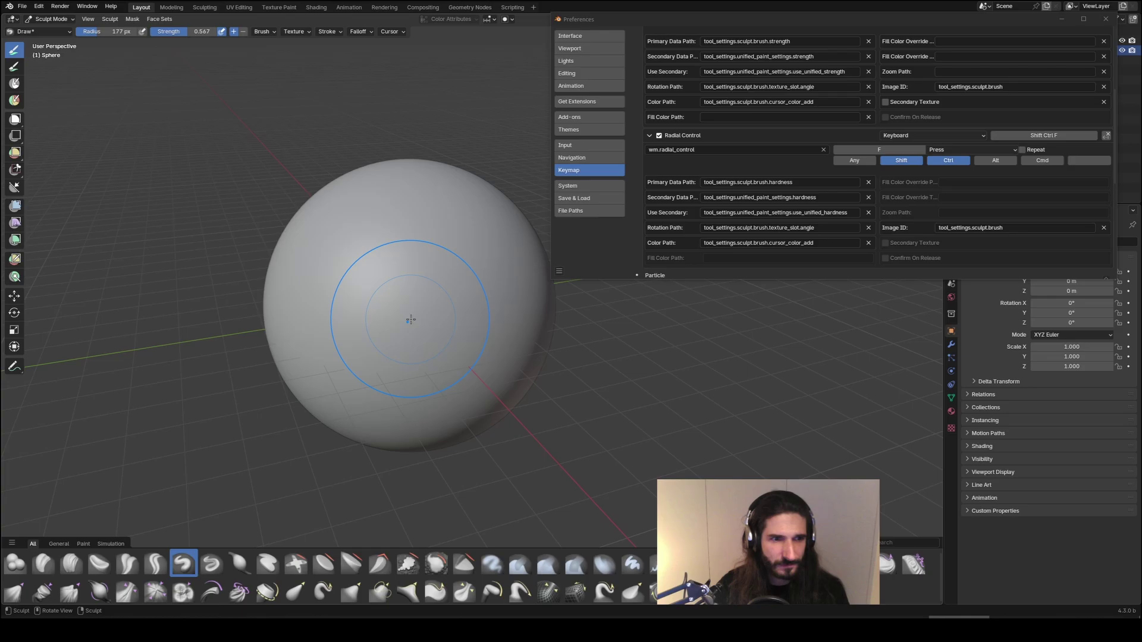
Step: Switch from the Draw brush to the Mask brush, paint a trial mask on the front of the sphere, and undo it
key("f")
left_click(467, 321)
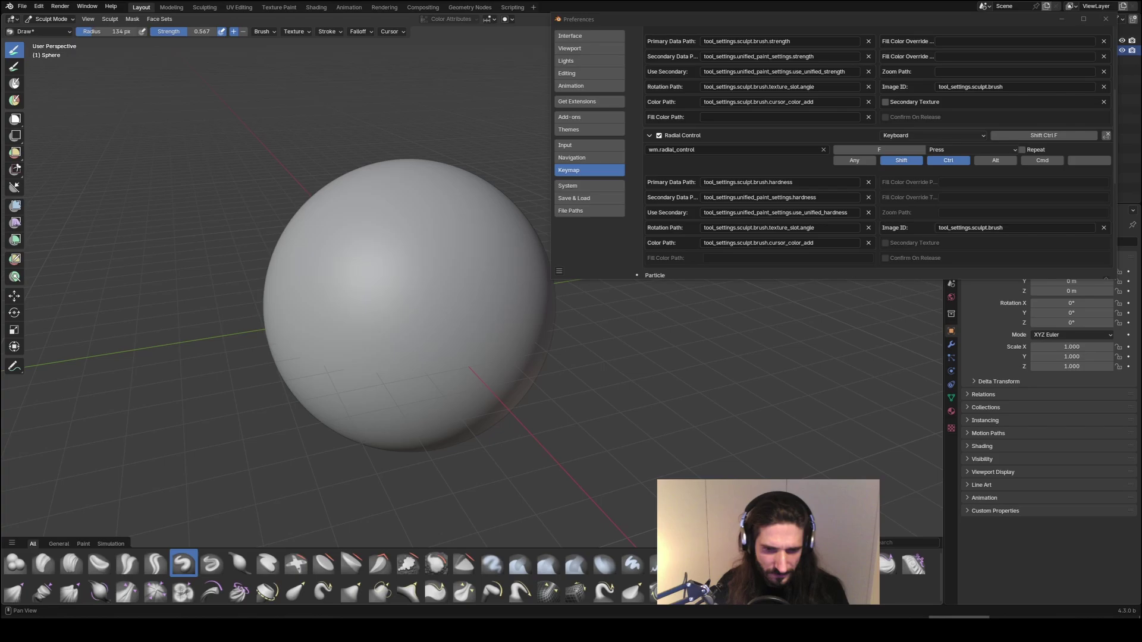
key("m")
mouse_move(408, 283)
left_mouse_down()
mouse_move(452, 262)
mouse_move(390, 329)
left_mouse_up()
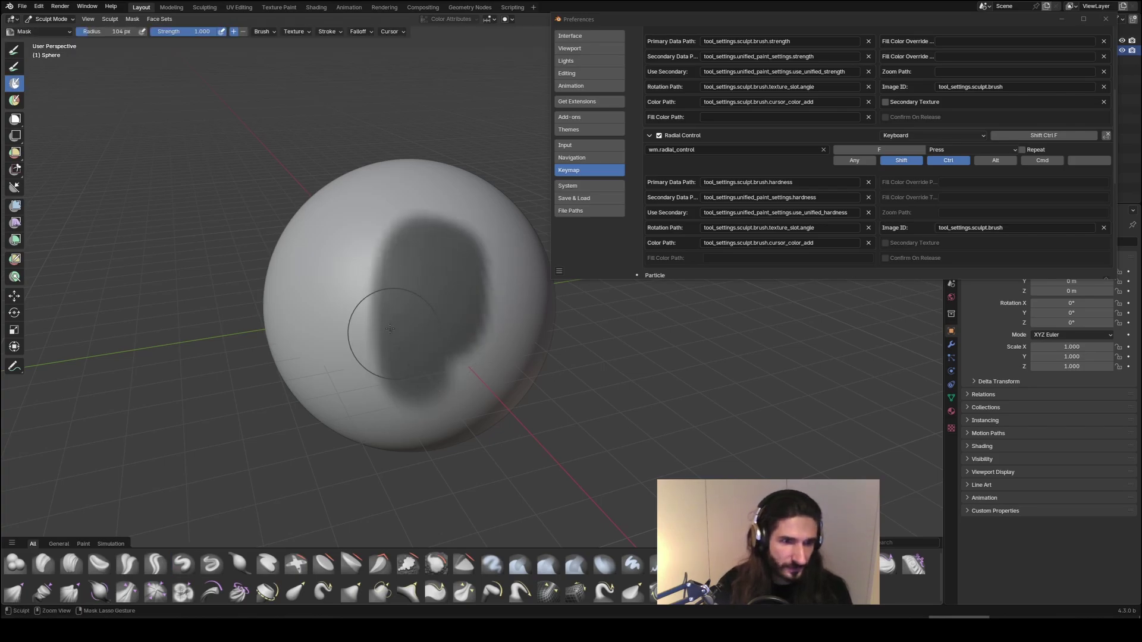
key("ctrl+z")
Step: Enlarge the Mask brush radius to about 147 px and test soft mask strokes on the sphere, undoing each one
key("f")
left_click(426, 284)
mouse_move(405, 268)
left_mouse_down()
mouse_move(412, 290)
mouse_move(438, 255)
mouse_move(418, 296)
left_mouse_up()
key("ctrl+z")
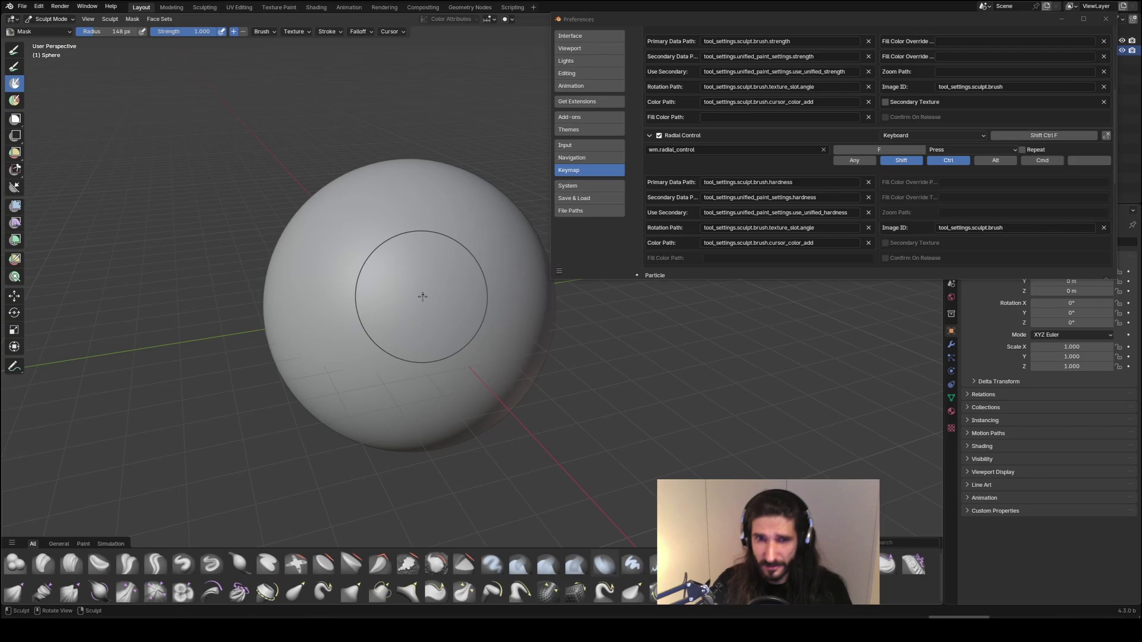
key("f")
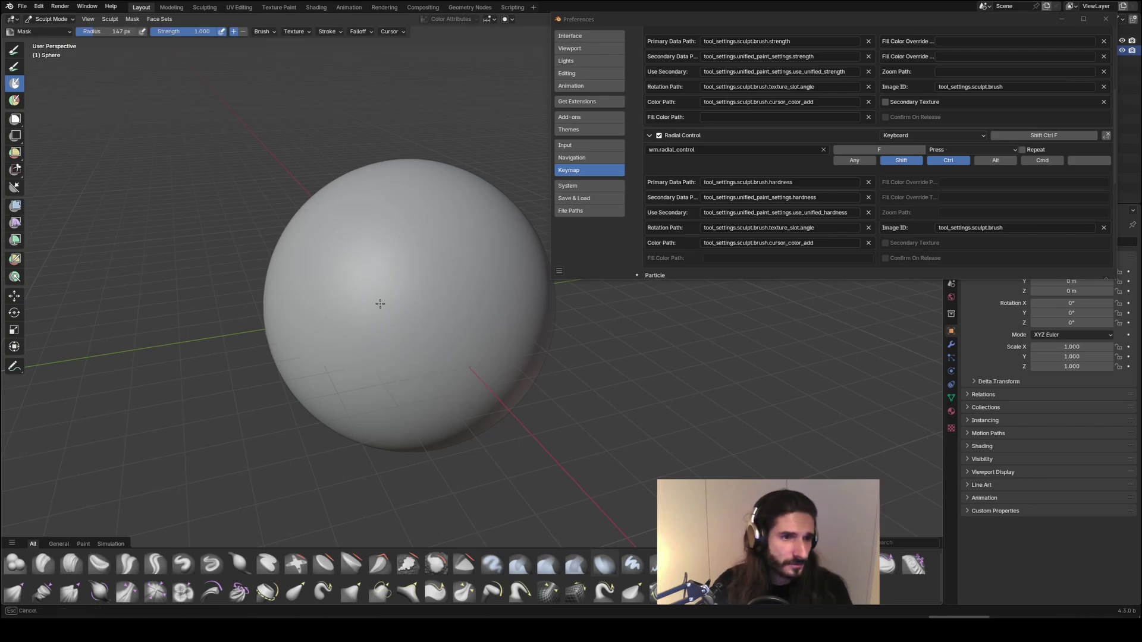
left_click(457, 291)
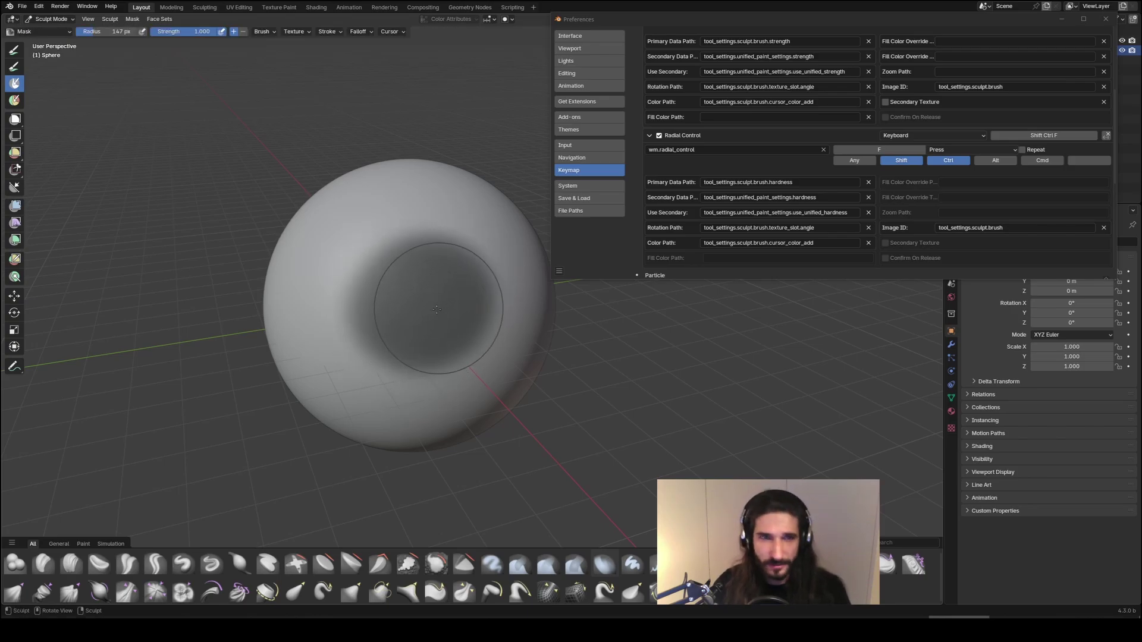
left_click(406, 298)
key("ctrl+z")
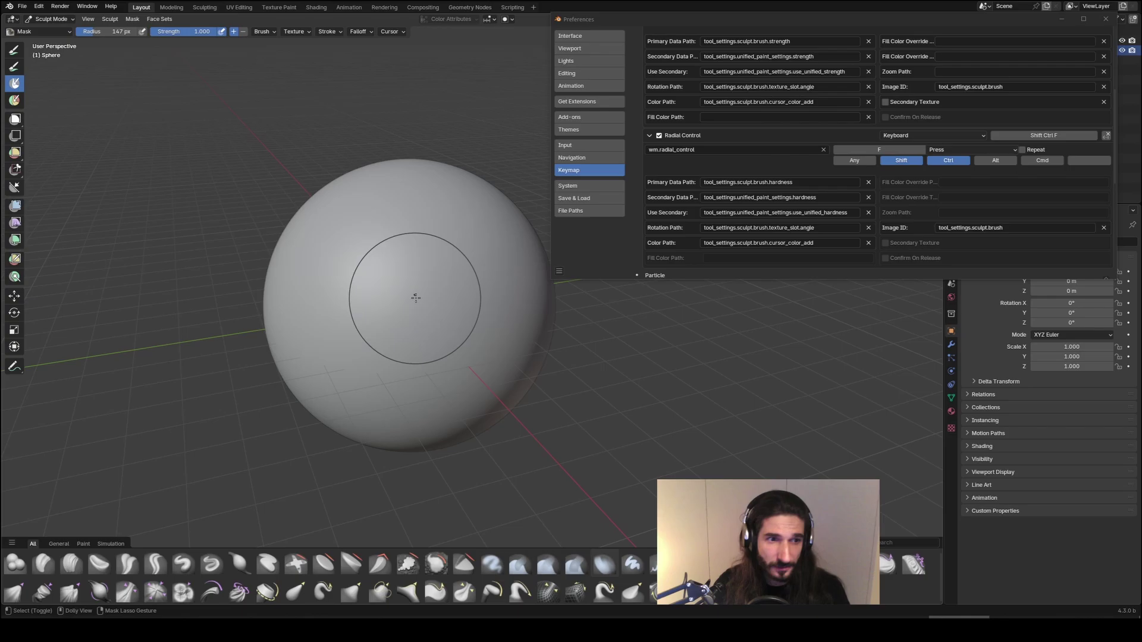
Step: Raise the Mask brush hardness to 1.000 with the radial control, then test it with a mask stroke and remove the mask
key("ctrl+shift+f")
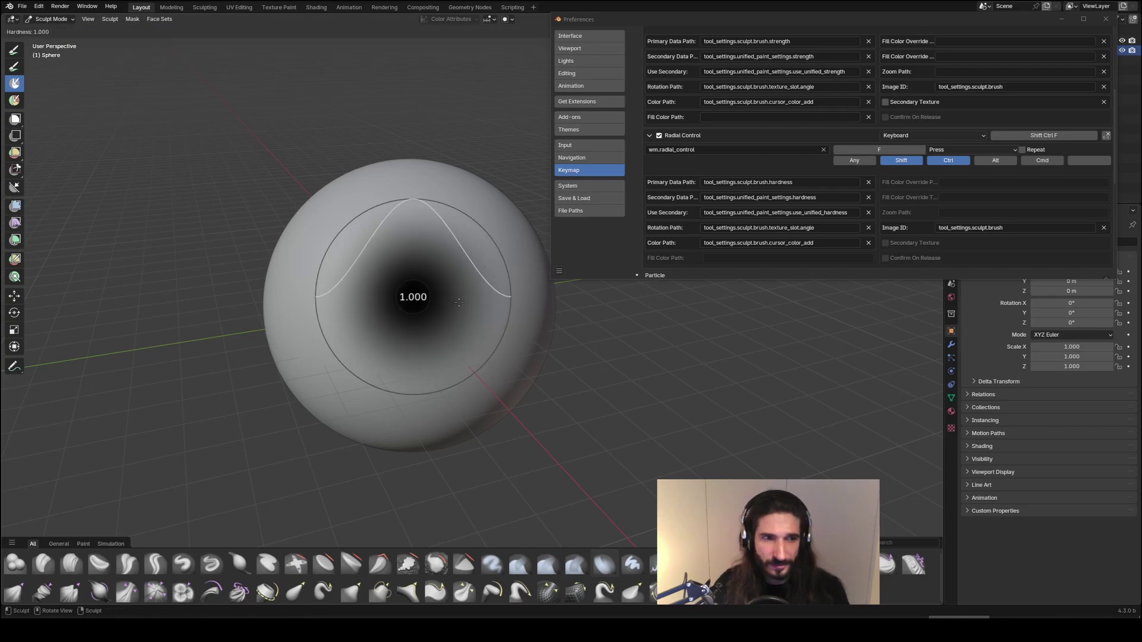
left_click(470, 306)
mouse_move(470, 307)
left_mouse_down()
mouse_move(426, 273)
mouse_move(410, 277)
mouse_move(416, 297)
mouse_move(447, 271)
mouse_move(429, 303)
left_mouse_up()
key("f")
left_click(438, 287)
key("ctrl+z")
key("alt+m")
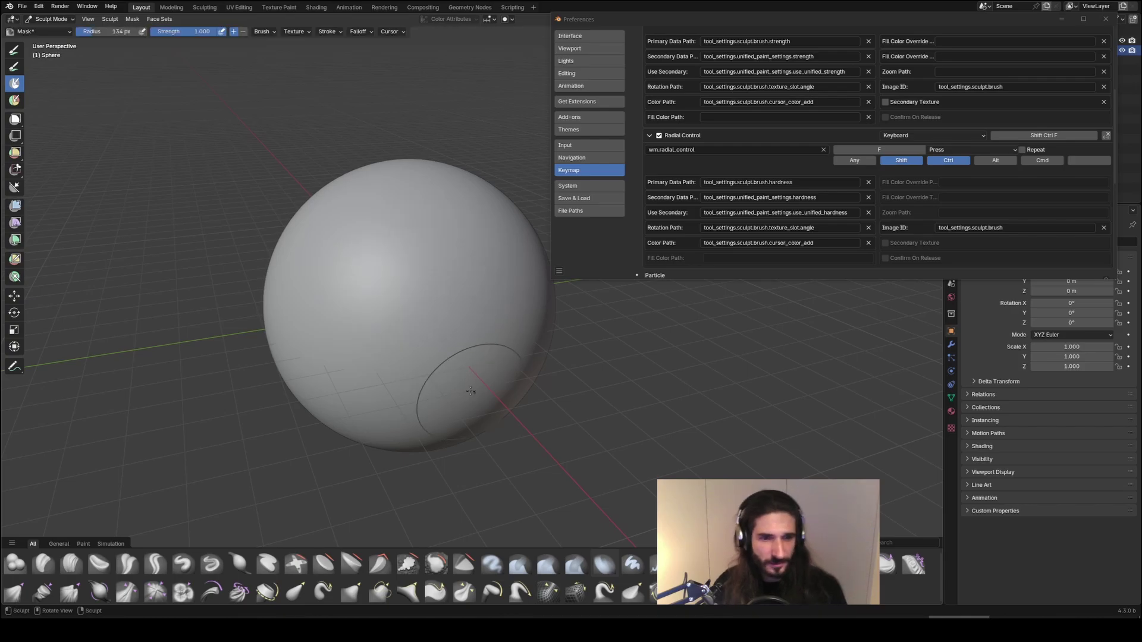
Step: Switch back to the Draw brush, try a sculpting stroke on the front of the sphere, and undo it
key("x")
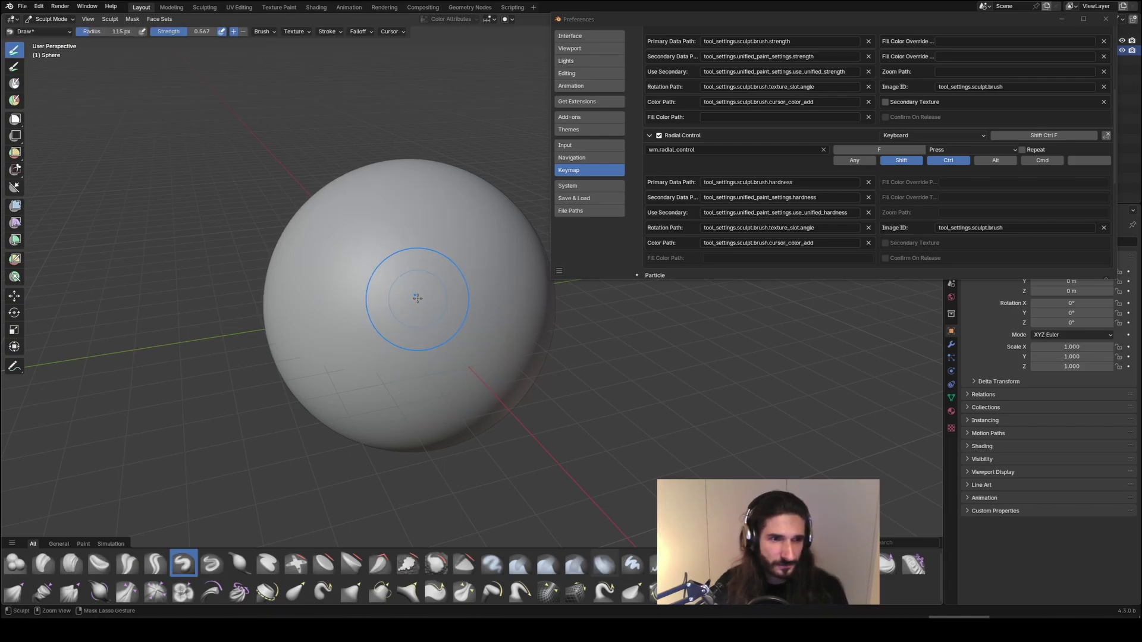
key("shift+f")
key("Escape")
mouse_move(417, 287)
left_mouse_down()
mouse_move(433, 271)
mouse_move(451, 306)
mouse_move(438, 288)
mouse_move(445, 297)
left_mouse_up()
key("ctrl+z")
Step: Reduce the Draw brush radius to about 88 px and undo the test sculpting on the sphere
key("f")
left_click(435, 287)
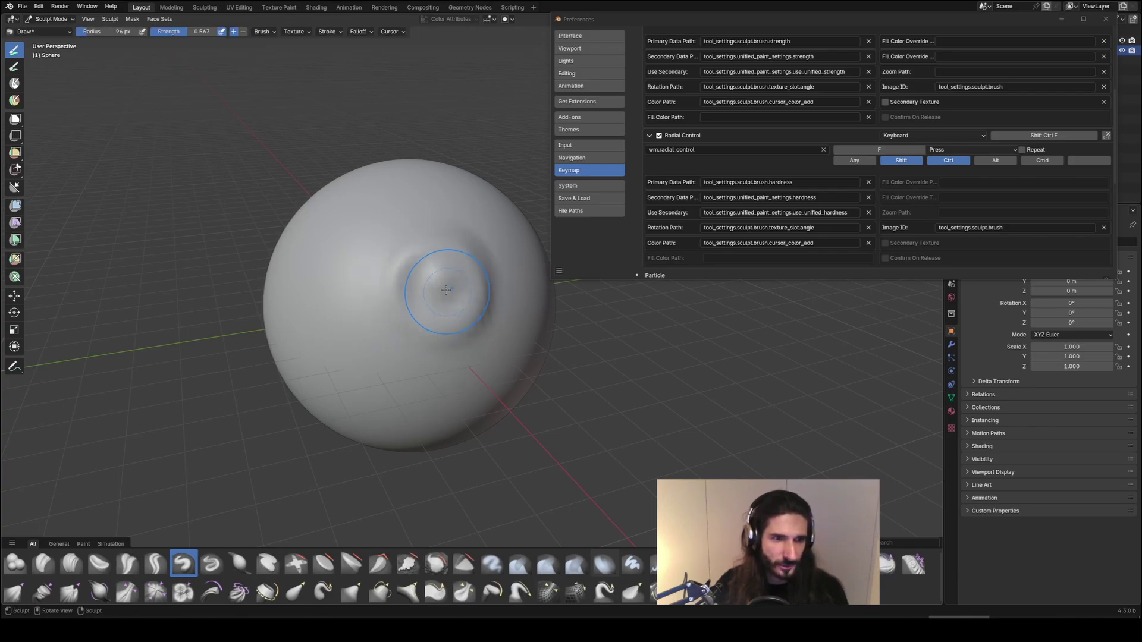
key("ctrl+z")
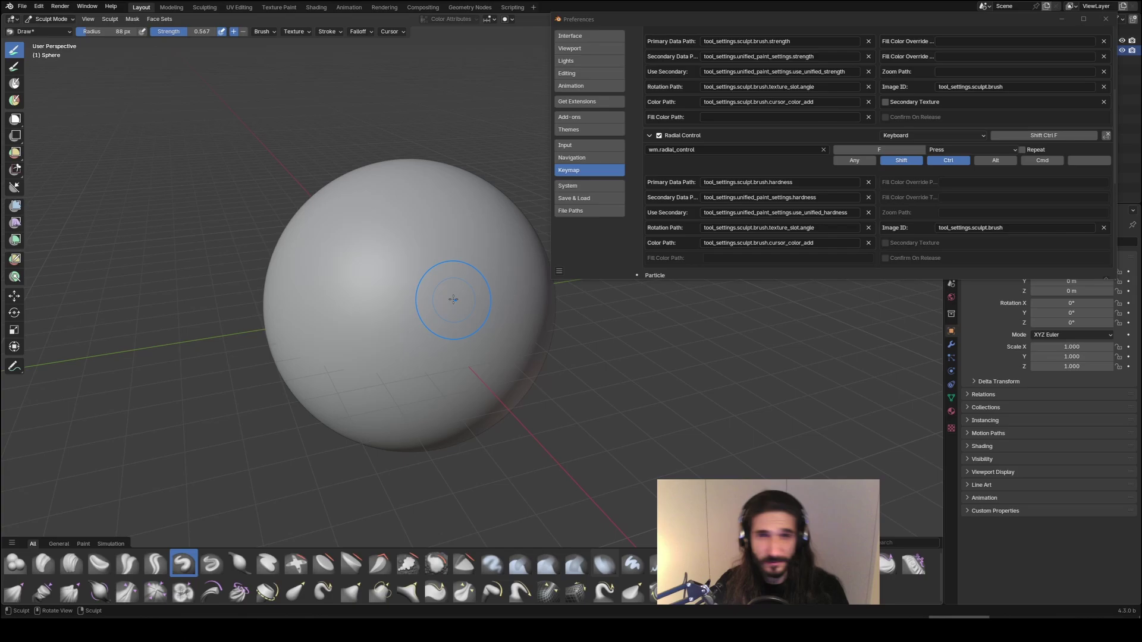